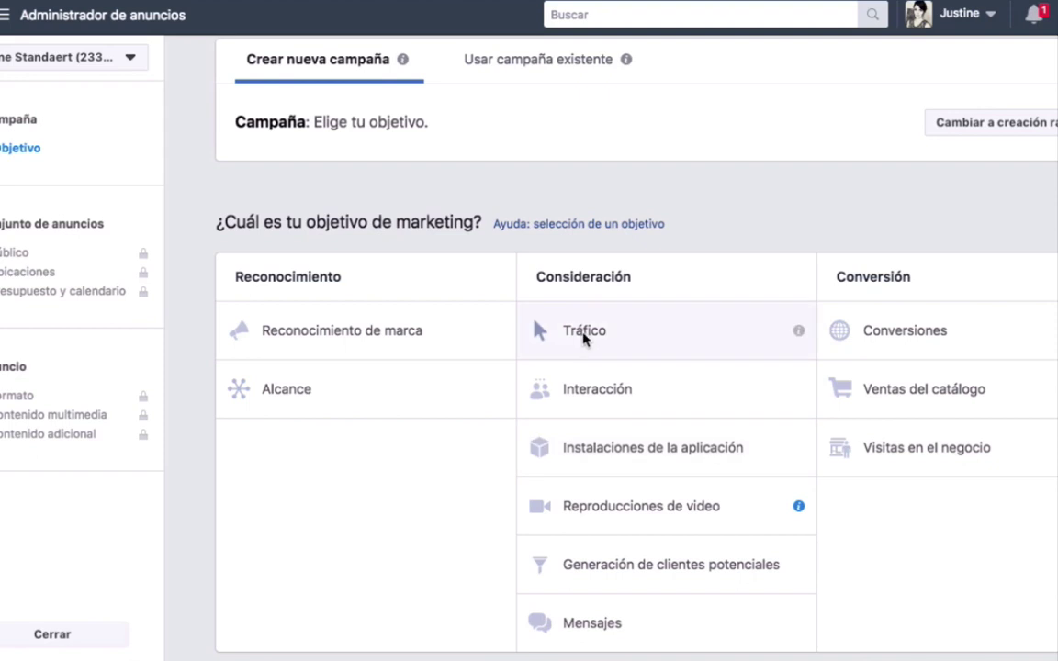
Choose Tráfico as the marketing objective, name the campaign "Webinar 1" and continue to the ad set
left_click(583, 337)
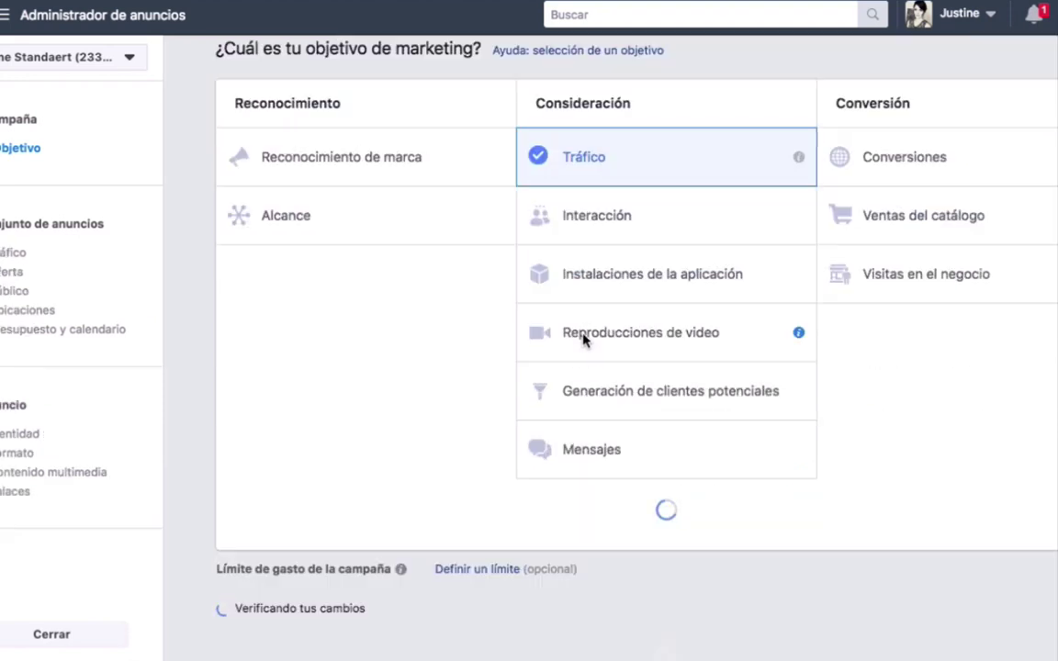
double_click(677, 335)
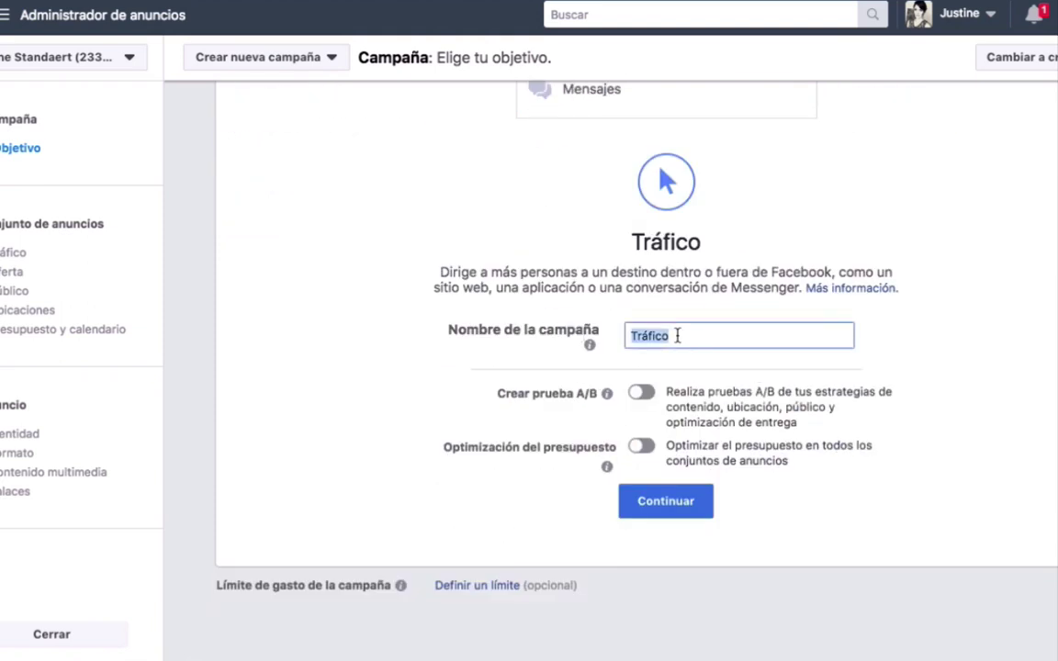
type("Webinar 1")
left_click(666, 505)
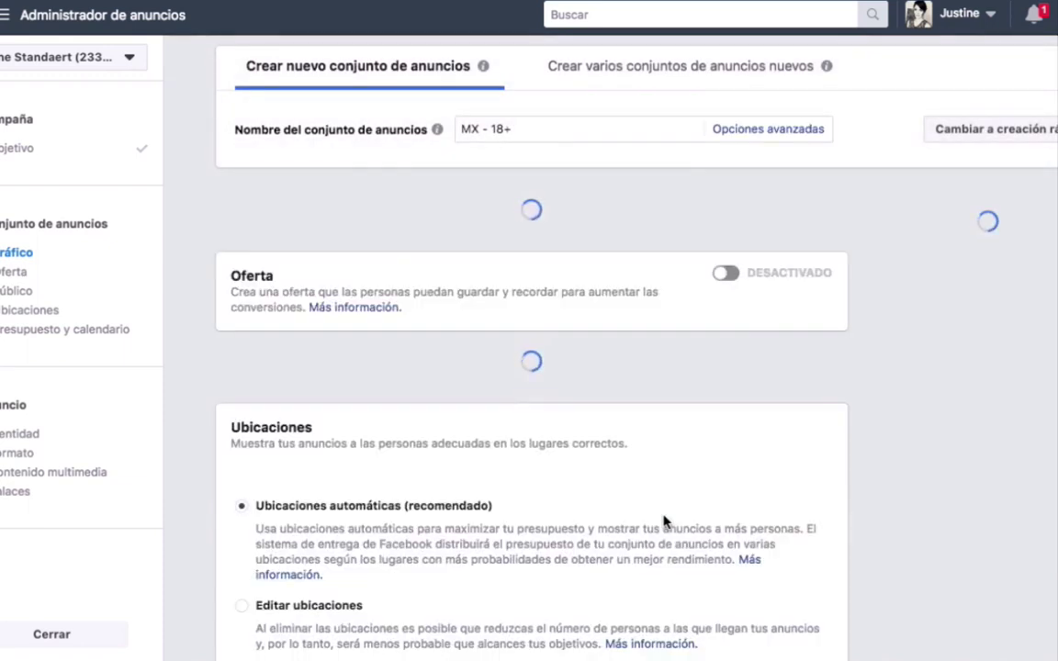
Rename the ad set as "webinar 1"
left_click(525, 129)
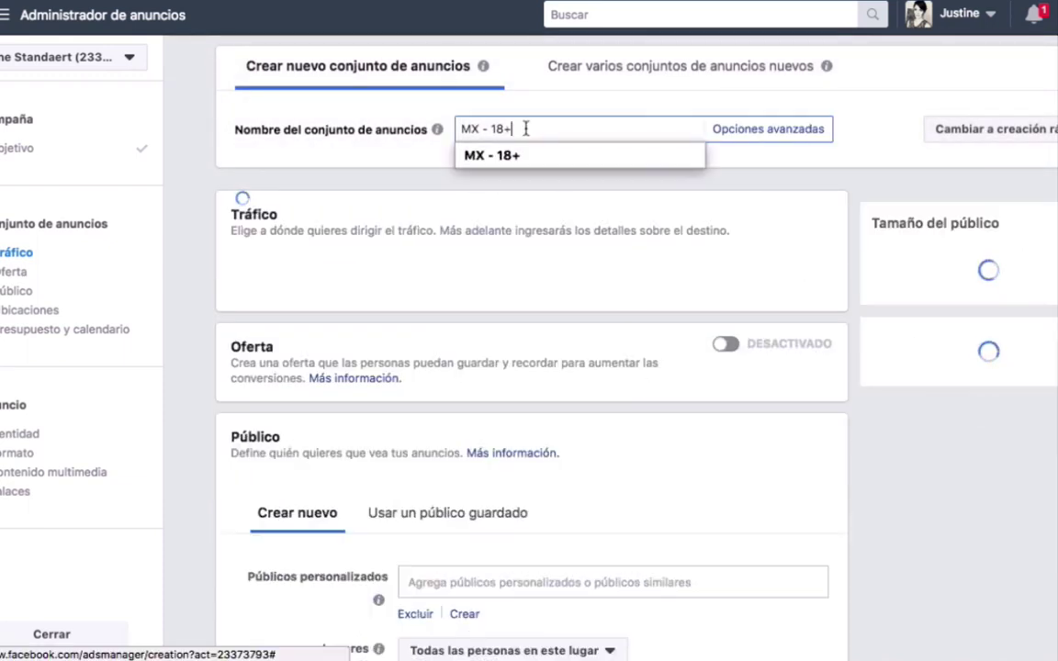
triple_click(525, 129)
type("webinar 1")
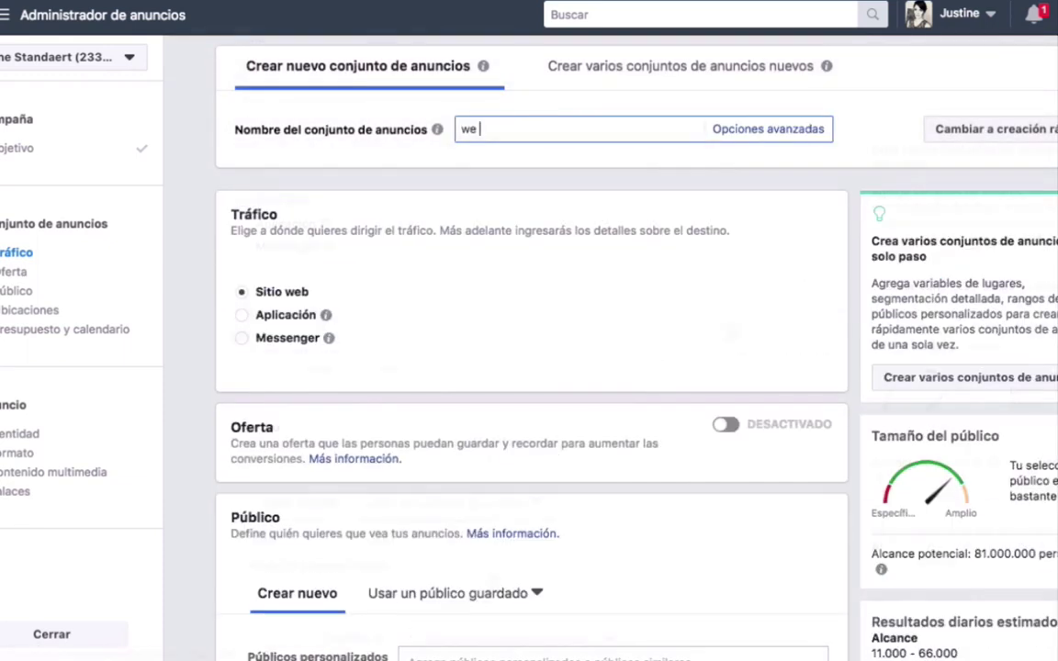
Look through the list of available custom and lookalike audiences without adding one
scroll(441, 413, "down", 2)
left_click(452, 333)
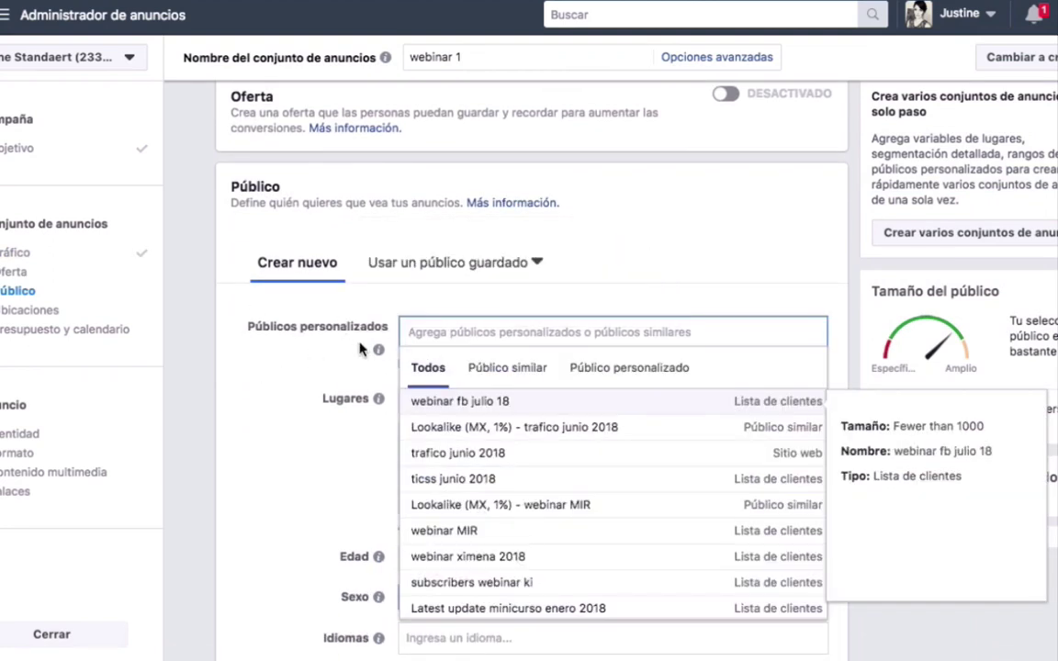
left_click(320, 380)
Replace México with "Todo el mundo" as the audience's target location
scroll(320, 380, "down", 3)
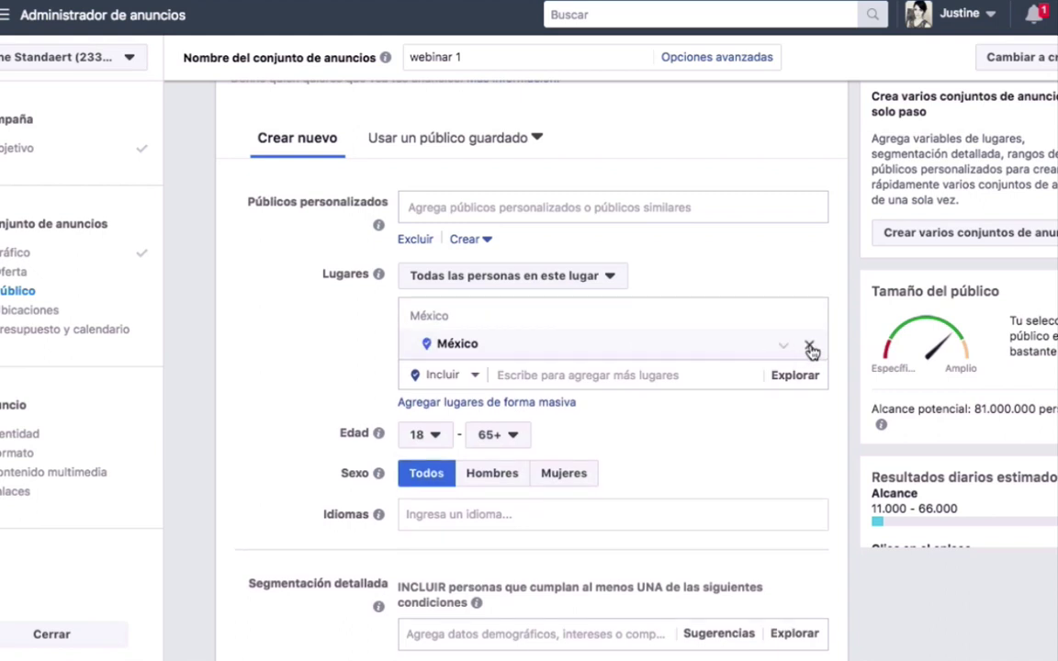
left_click(809, 347)
left_click(695, 313)
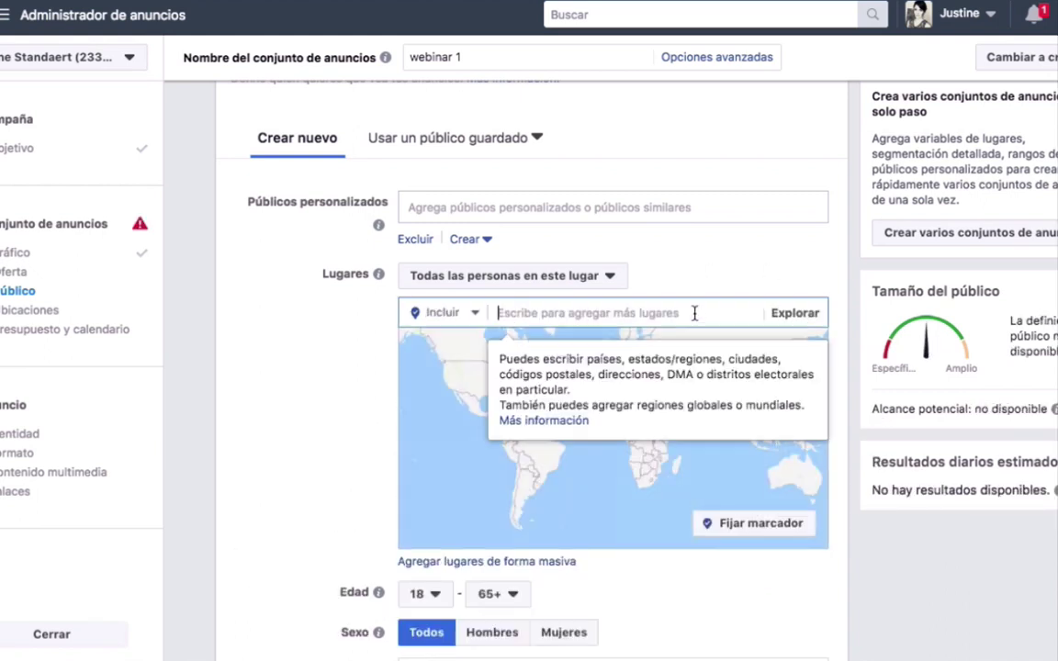
type("todo")
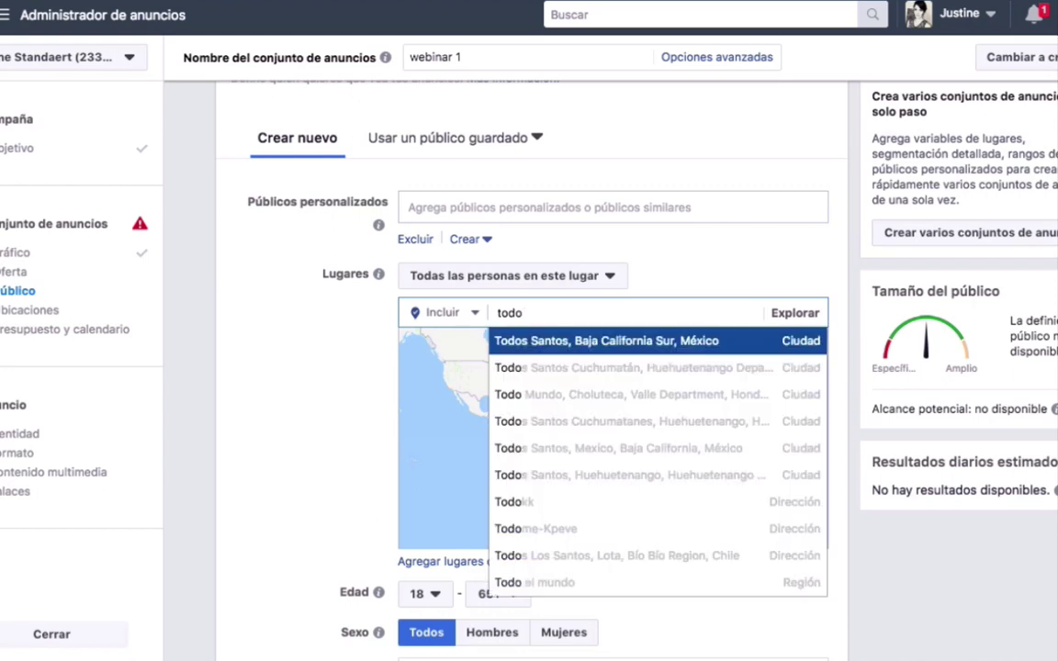
type(" el mundo")
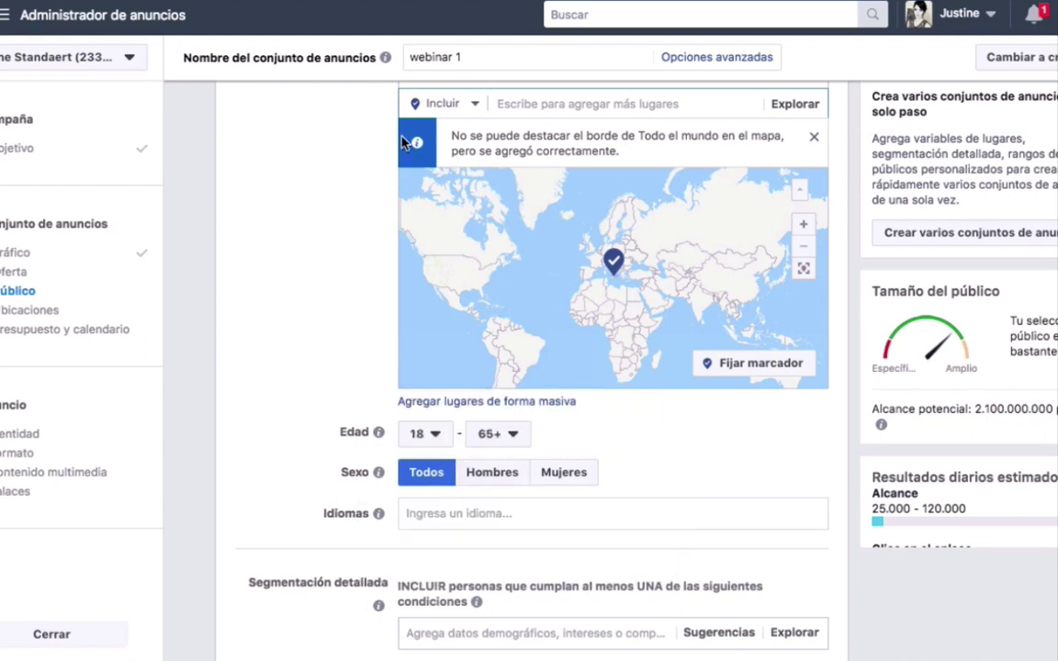
Restrict the audience's language to "Español (todos)"
scroll(378, 169, "up", 1)
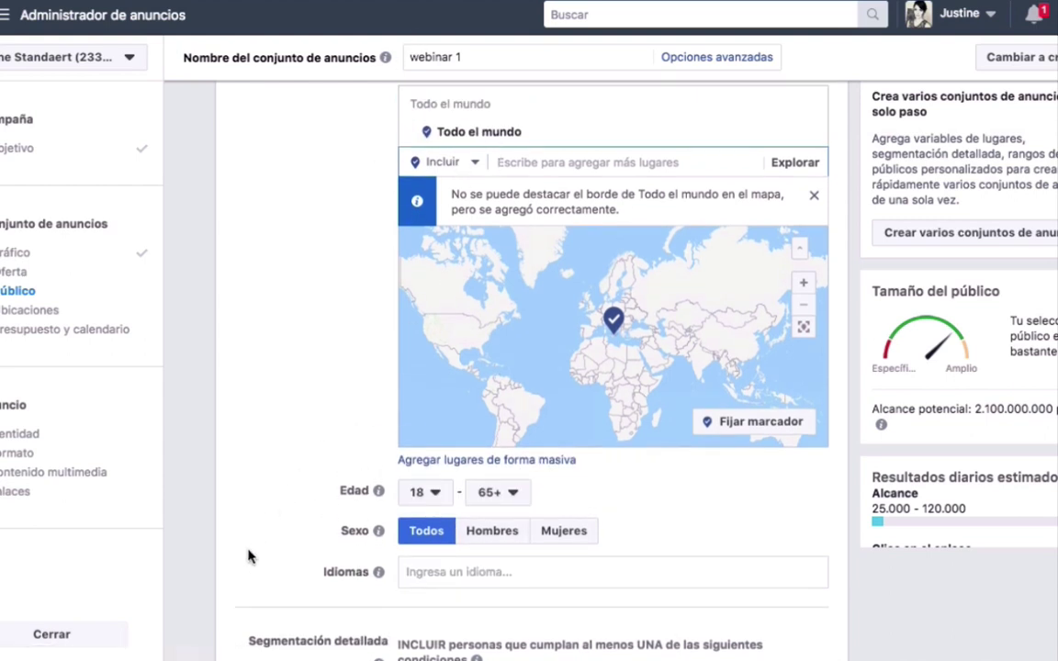
scroll(251, 555, "down", 2)
left_click(413, 449)
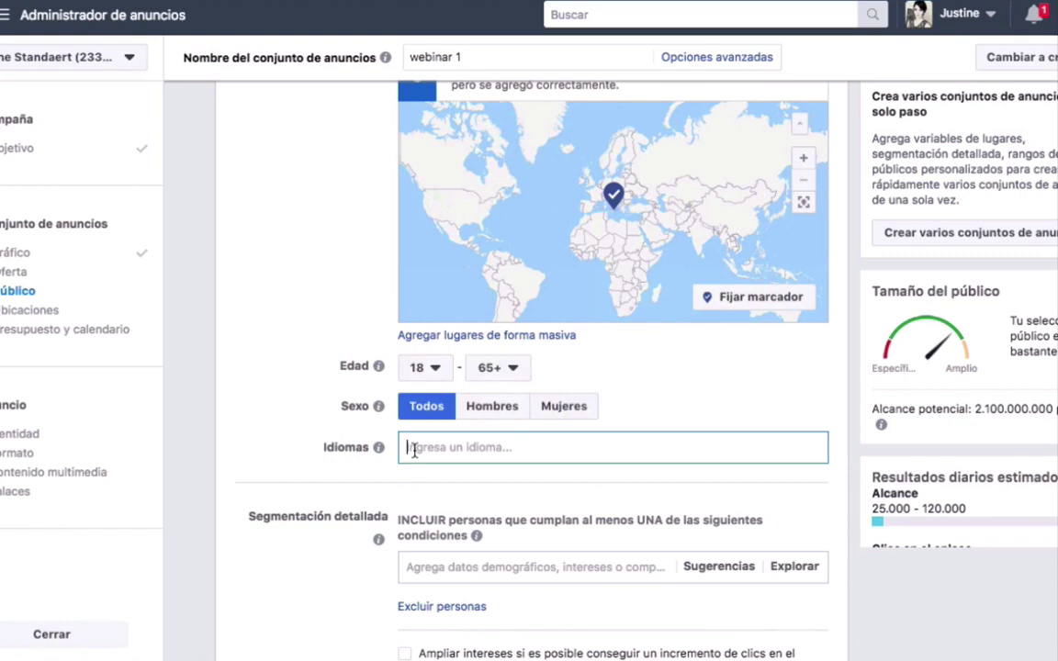
type("esp")
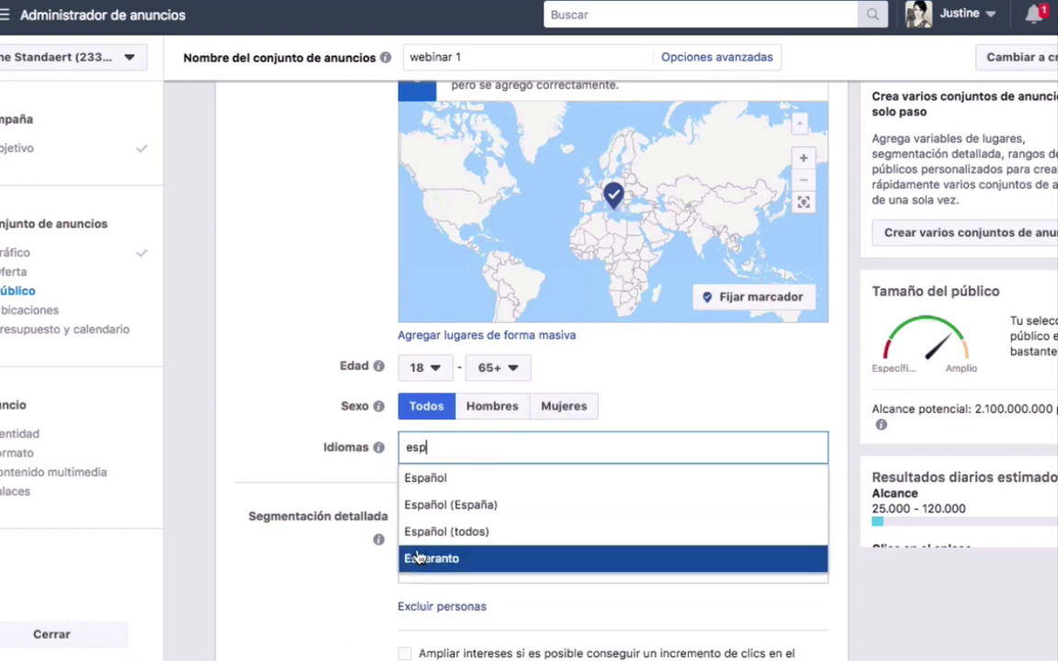
left_click(422, 542)
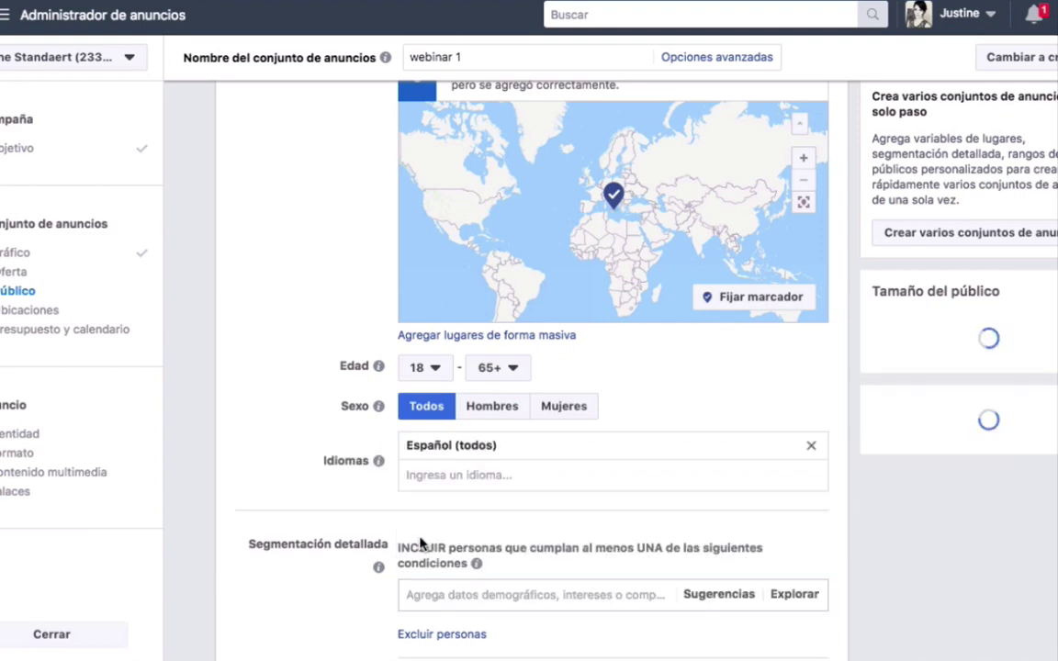
Set the audience's age range to 23–44 and limit its gender to Mujeres
scroll(420, 543, "up", 2)
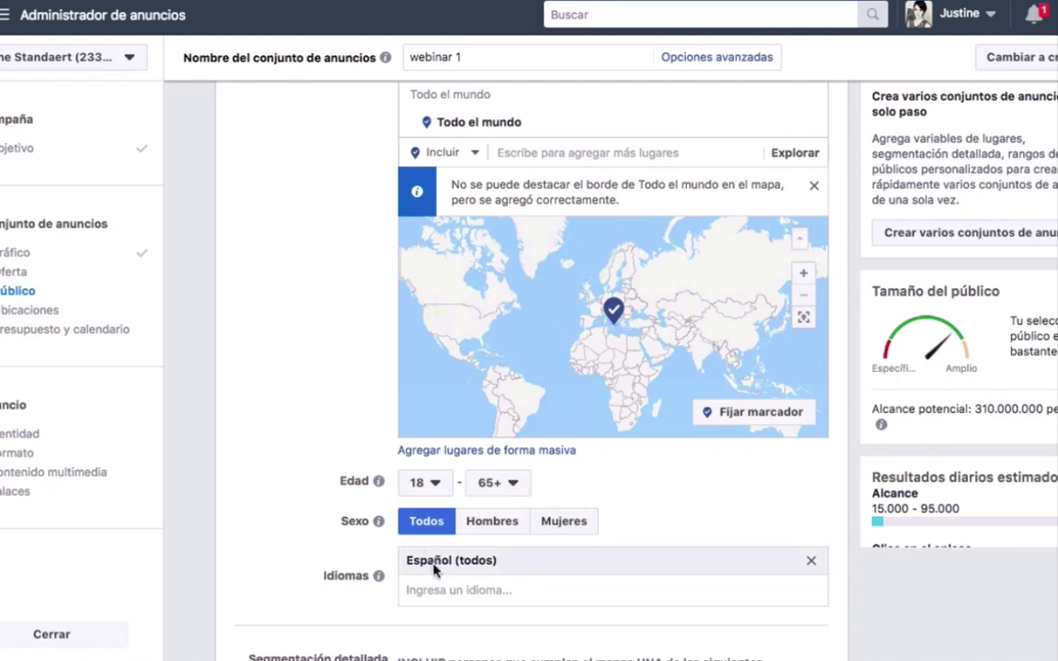
left_click(436, 486)
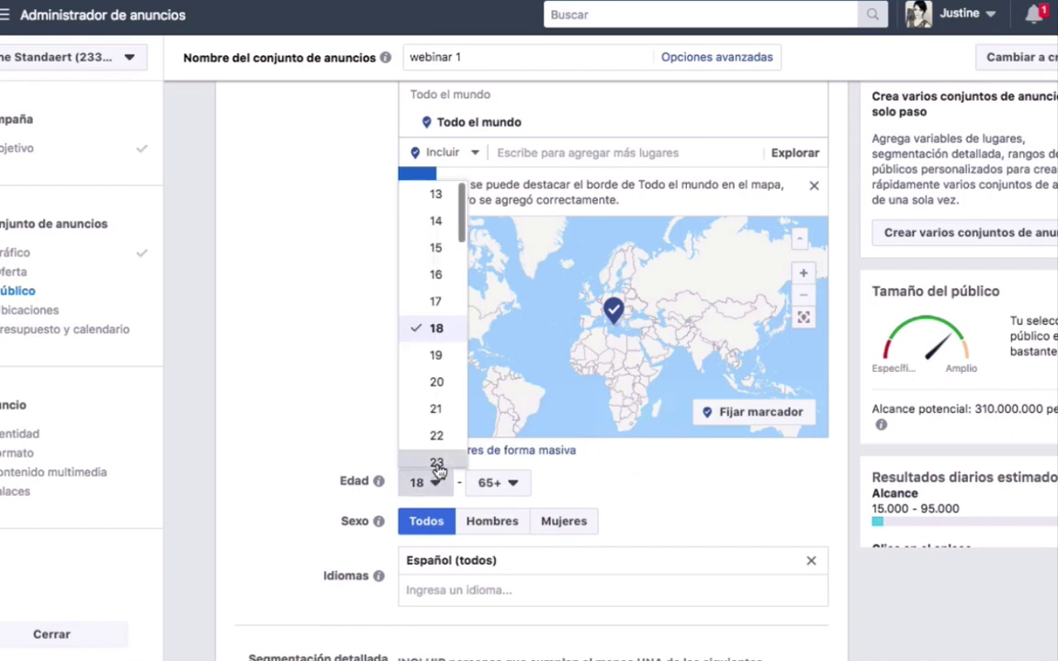
left_click(436, 462)
left_click(508, 484)
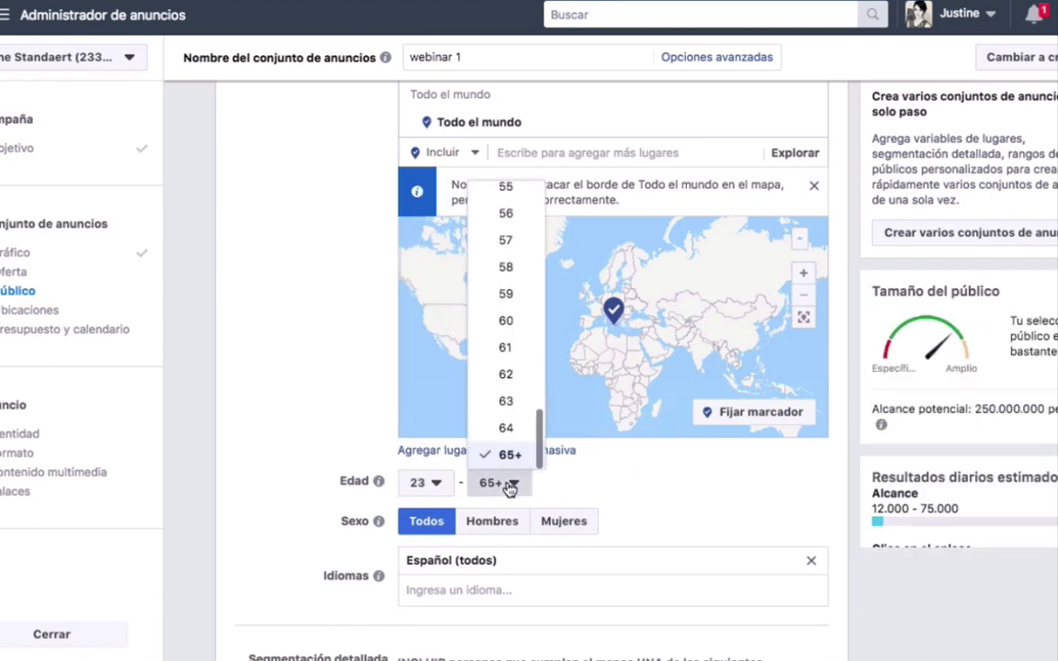
scroll(507, 343, "up", 5)
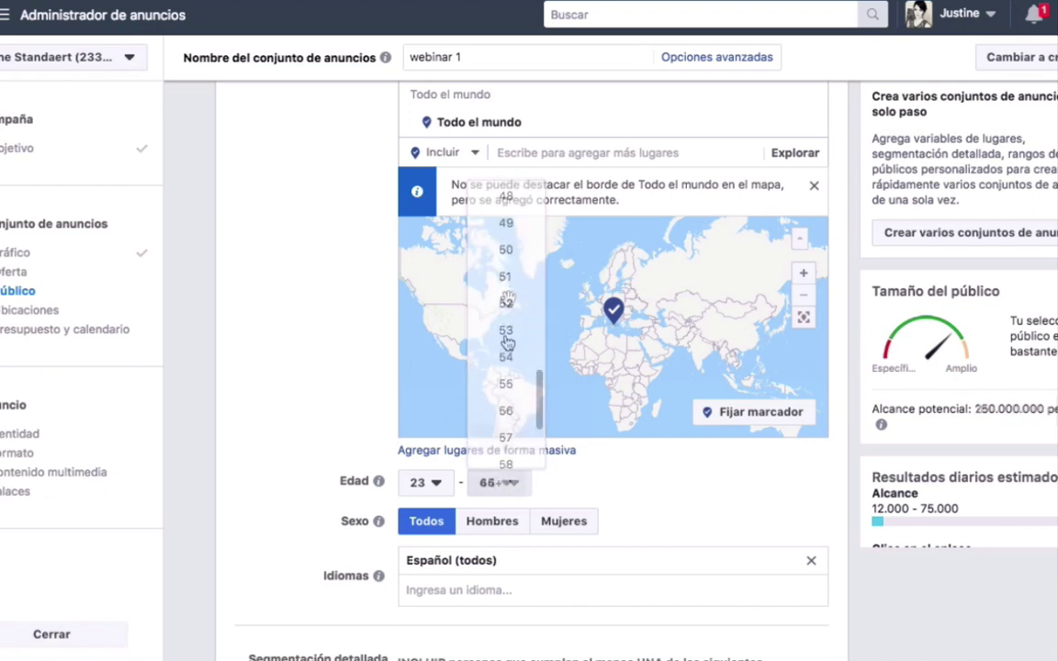
left_click(507, 343)
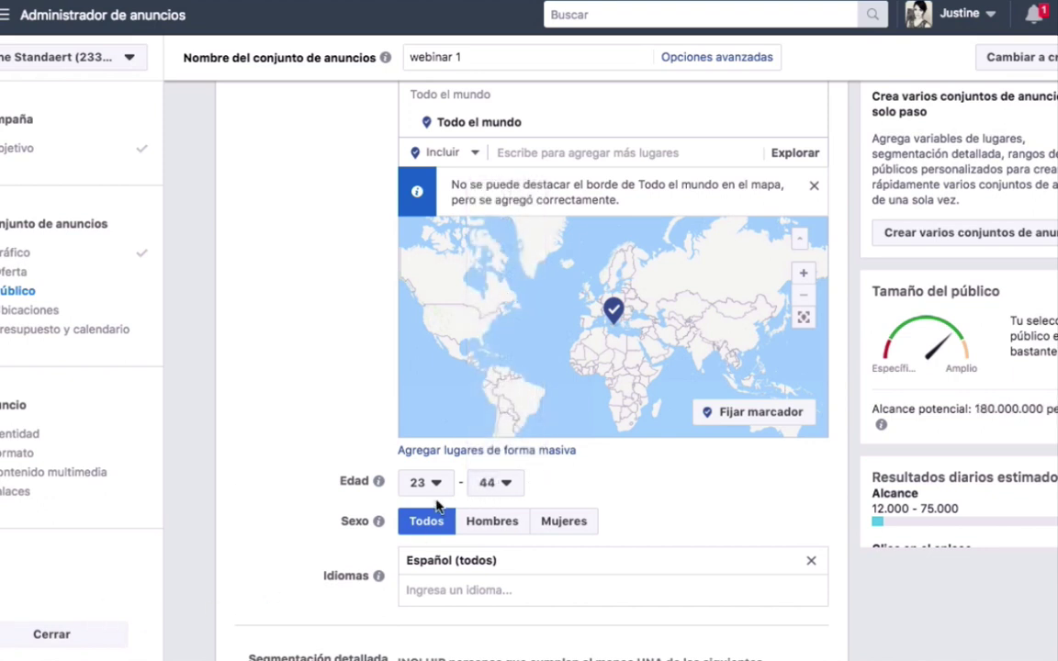
left_click(563, 530)
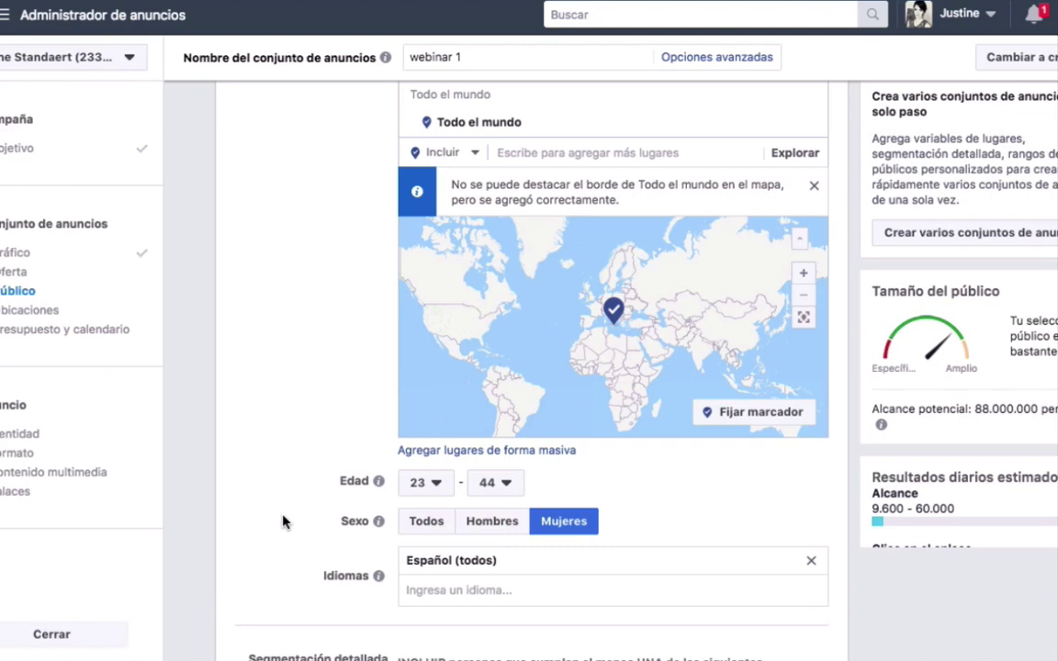
Add the interests "Desarrollo personal" and "Negocios" to the audience's detailed targeting
scroll(283, 522, "down", 1)
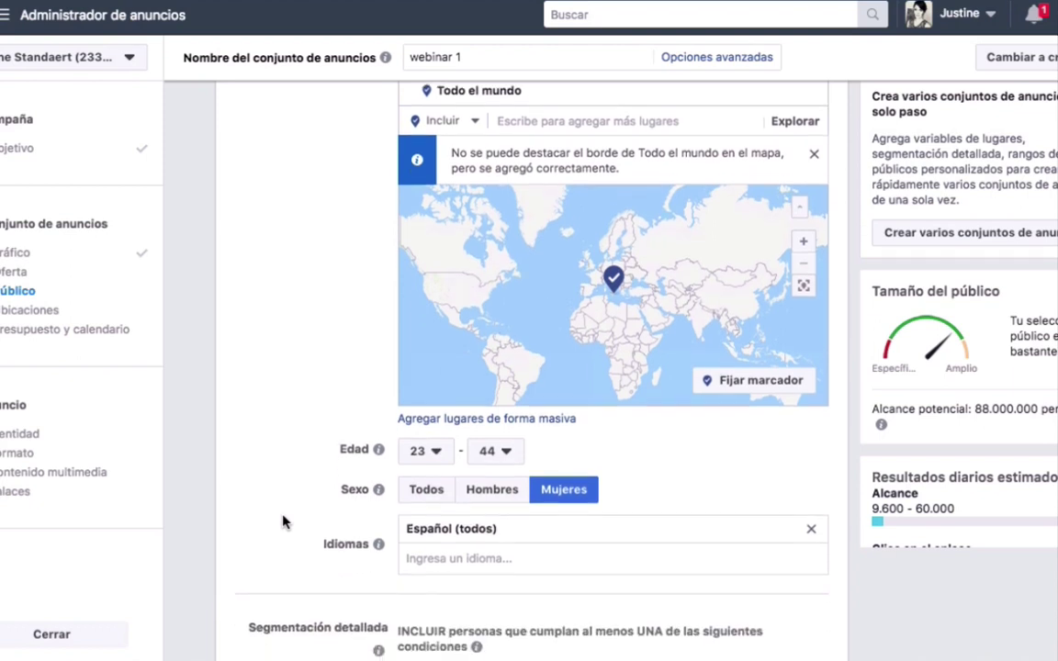
scroll(282, 521, "down", 5)
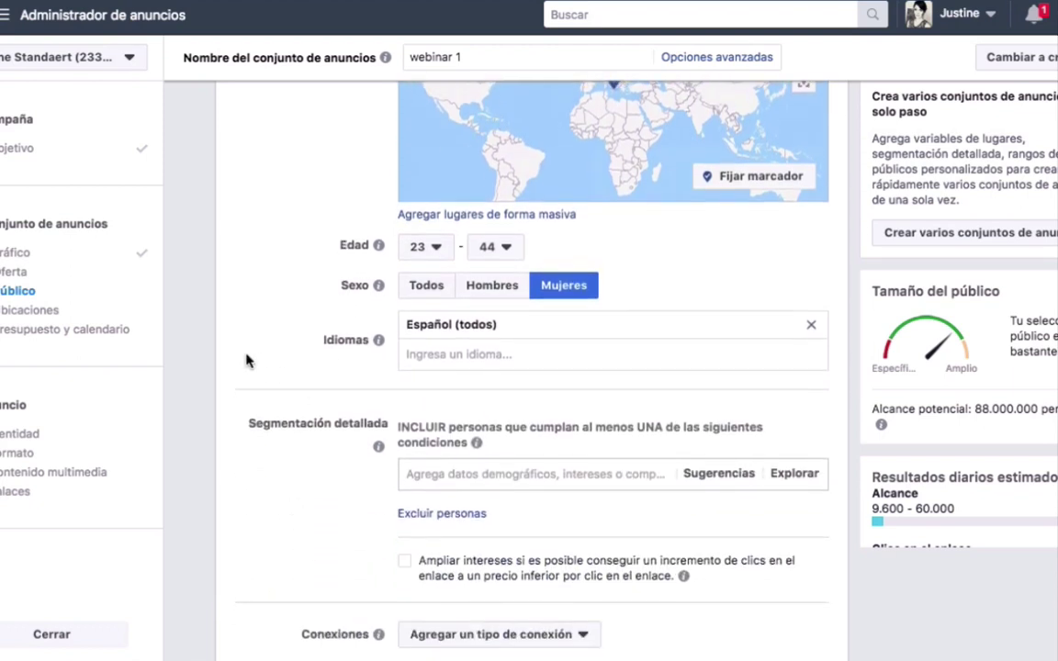
left_click(454, 474)
type("desarr")
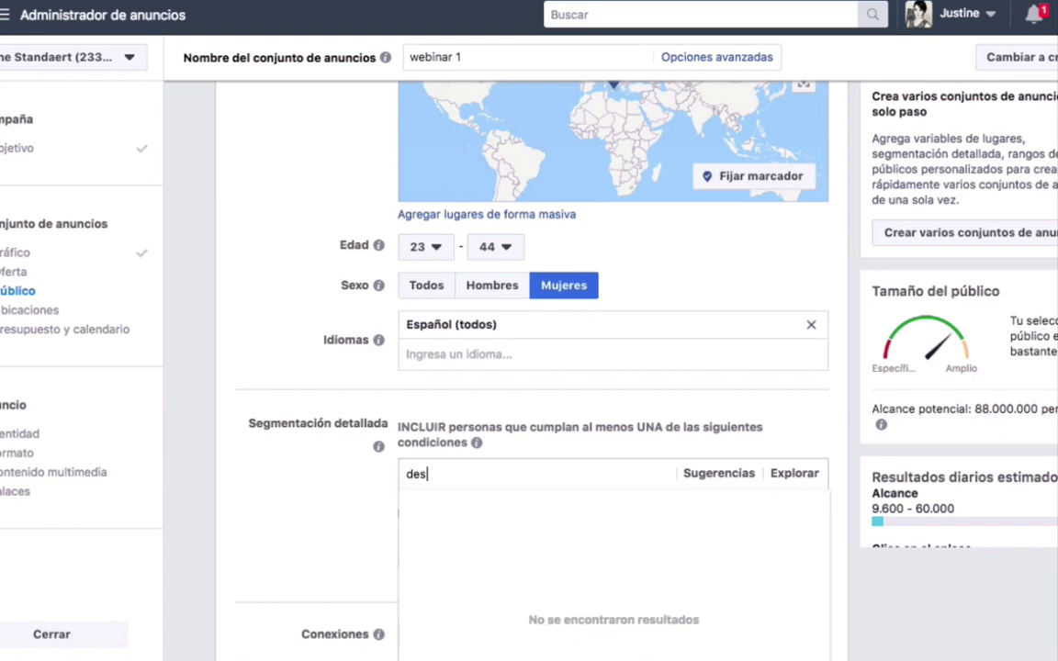
left_click(500, 542)
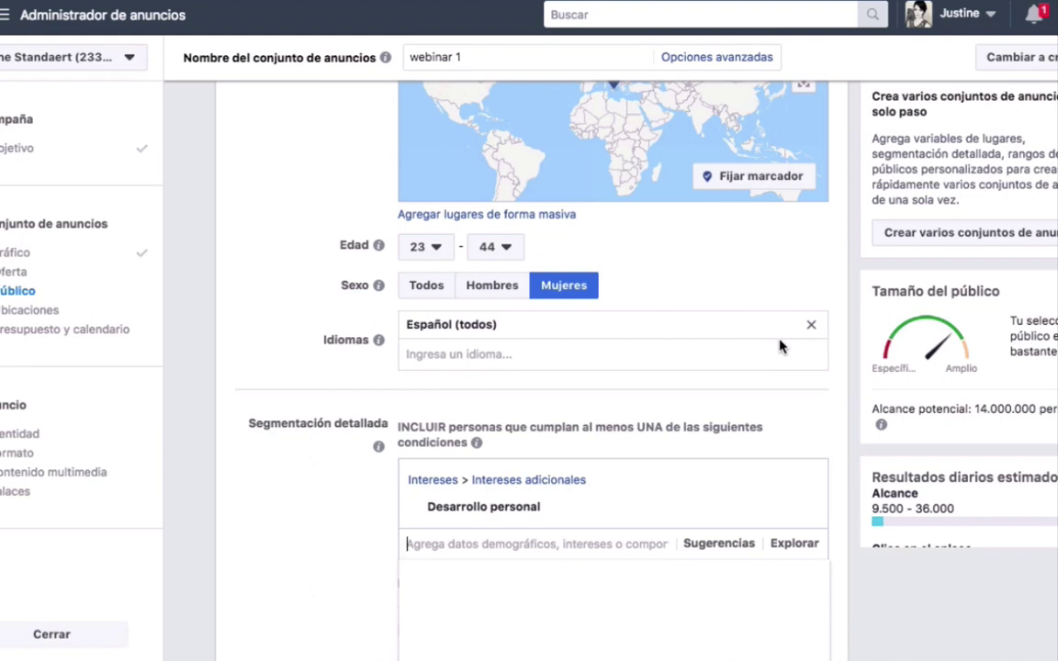
type("negocio")
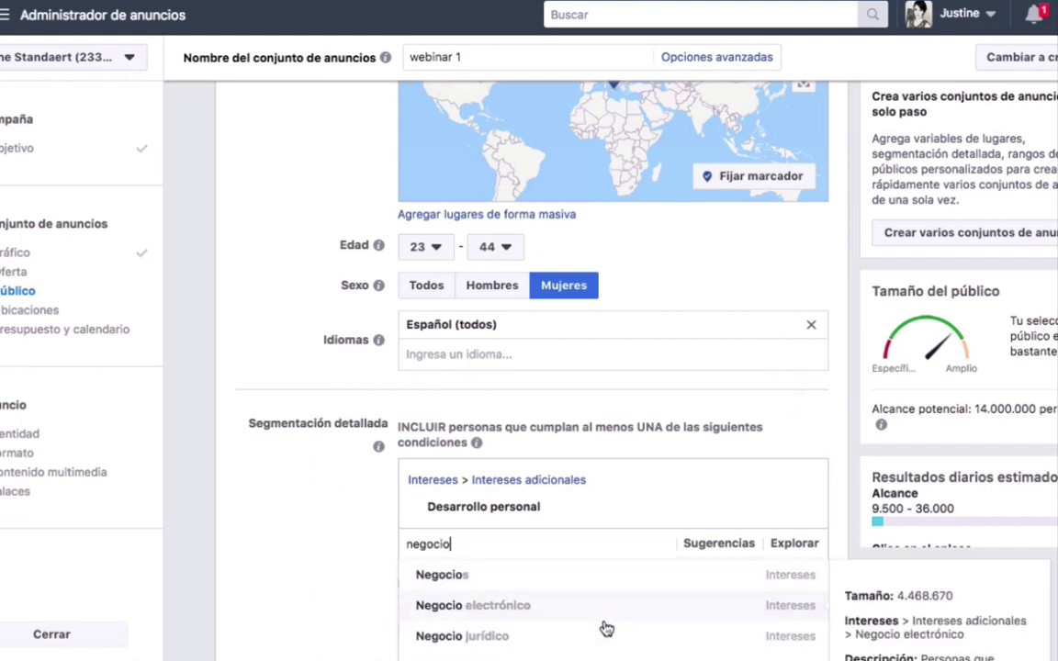
left_click(442, 573)
Switch the ad set to manually edited placements and deselect all Facebook placements
scroll(265, 531, "down", 2)
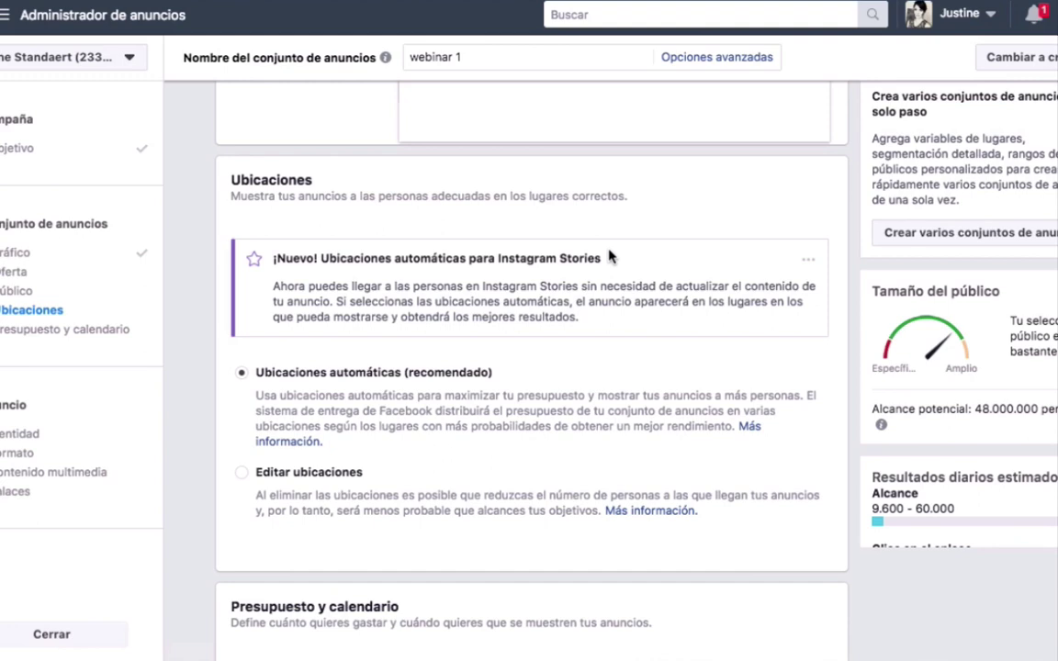
left_click(241, 472)
scroll(468, 551, "down", 2)
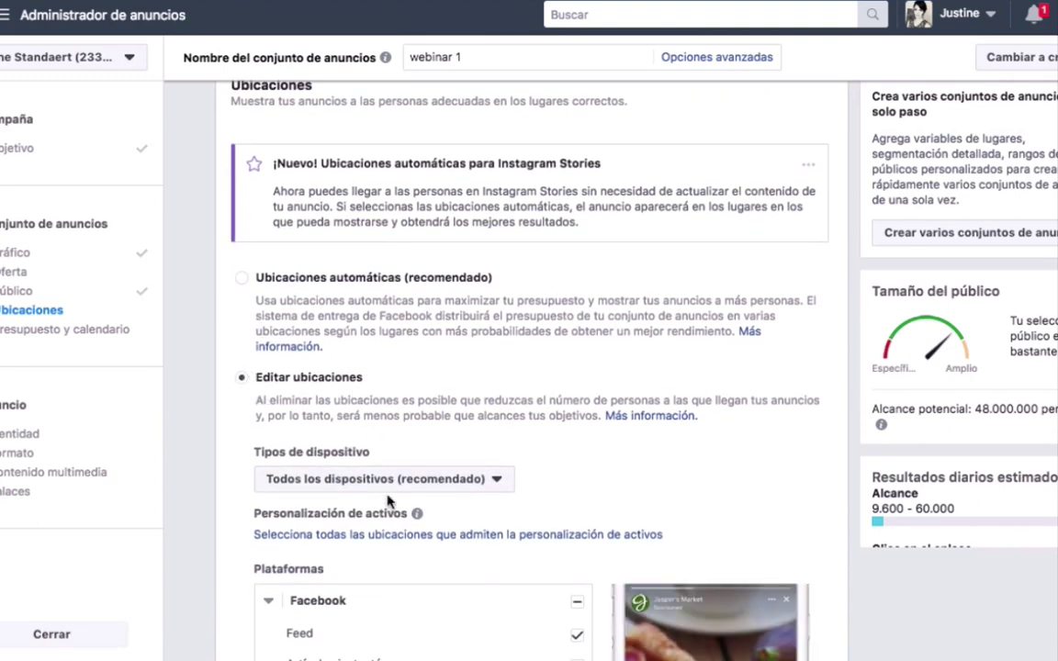
scroll(388, 502, "down", 5)
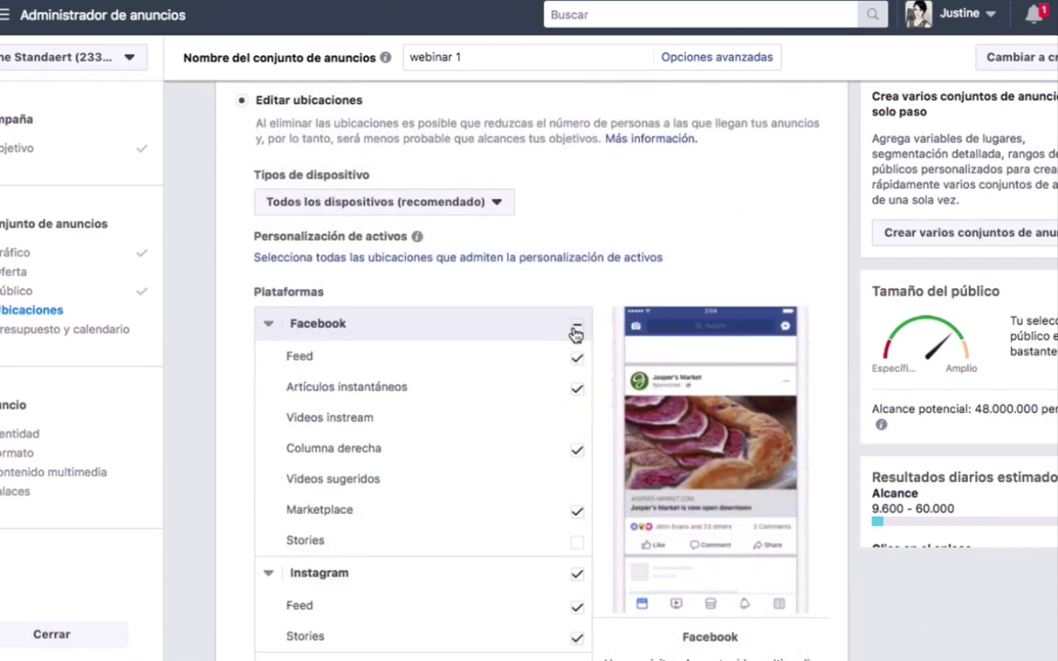
left_click(575, 329)
left_click(577, 327)
Deselect the Instagram, Audience Network and Messenger placements, keeping only Instagram Stories selected
scroll(581, 333, "down", 3)
left_click(576, 410)
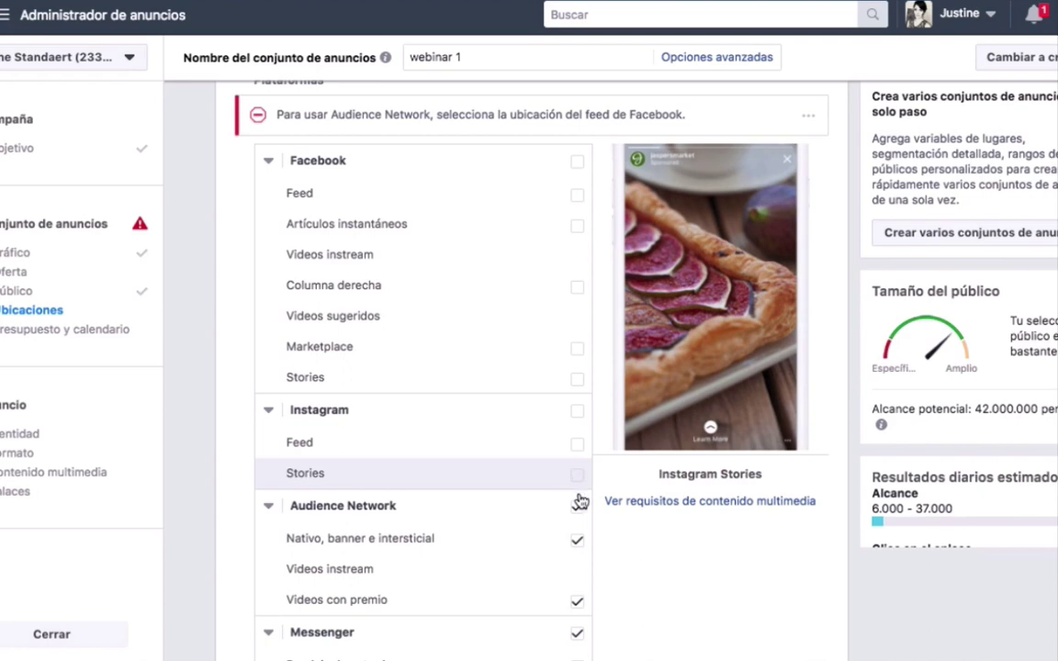
left_click(578, 475)
scroll(569, 459, "down", 2)
left_click(579, 392)
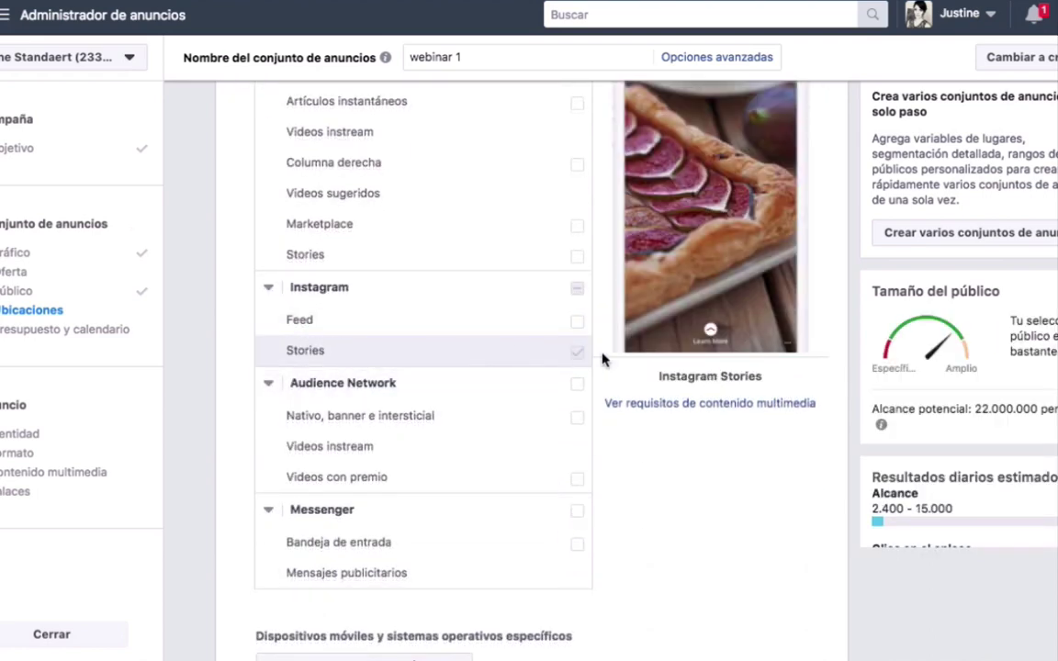
Set the ad set's daily budget to $100,00 MXN
scroll(569, 361, "up", 2)
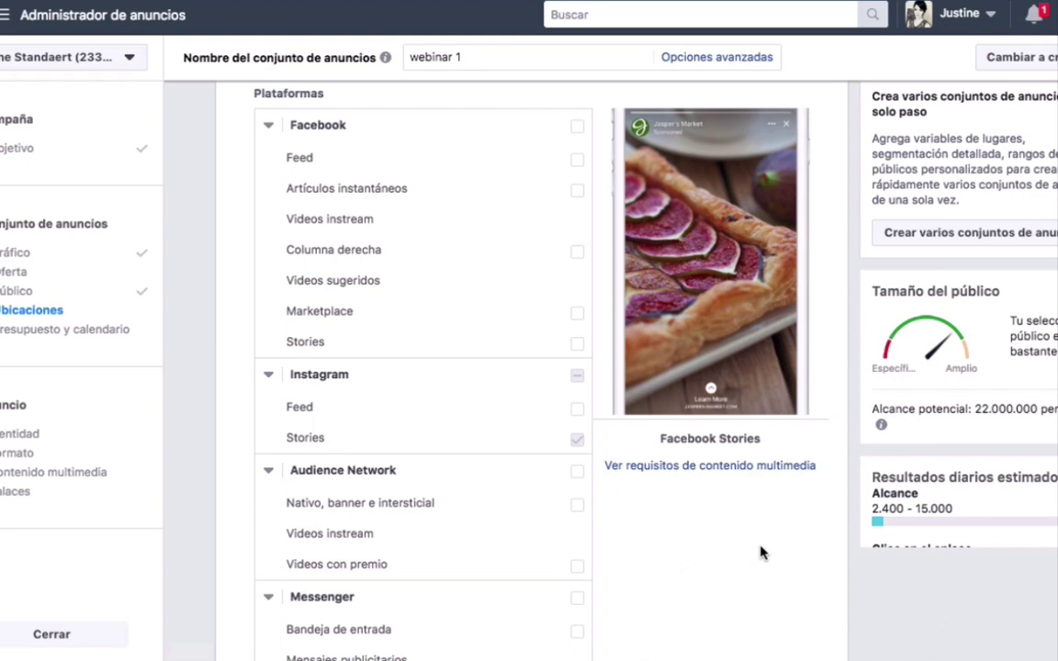
scroll(761, 552, "down", 2)
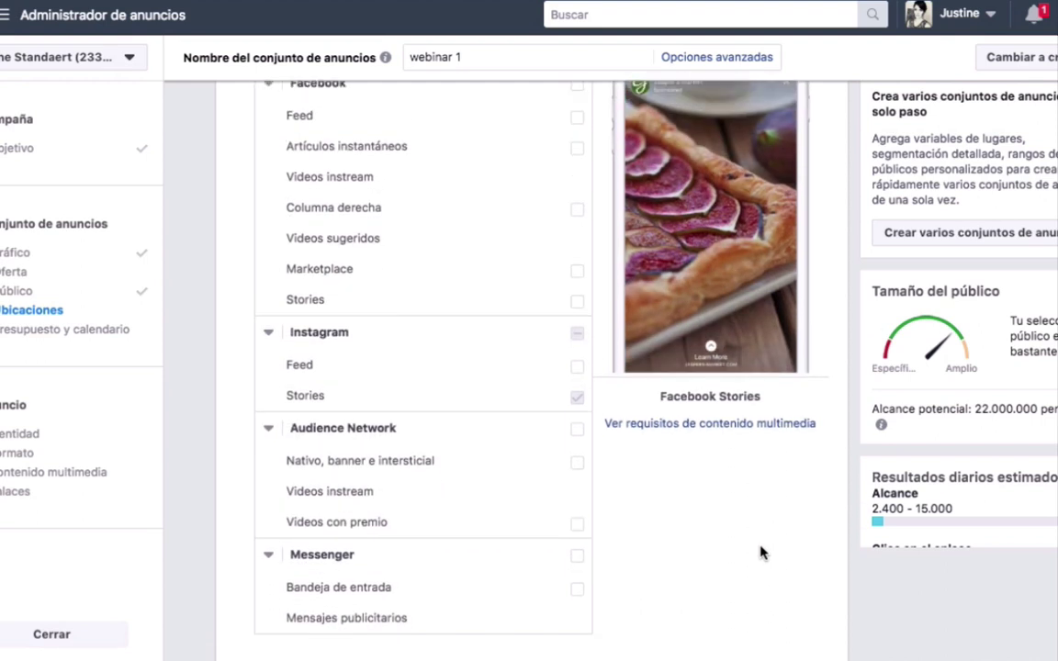
scroll(761, 552, "down", 10)
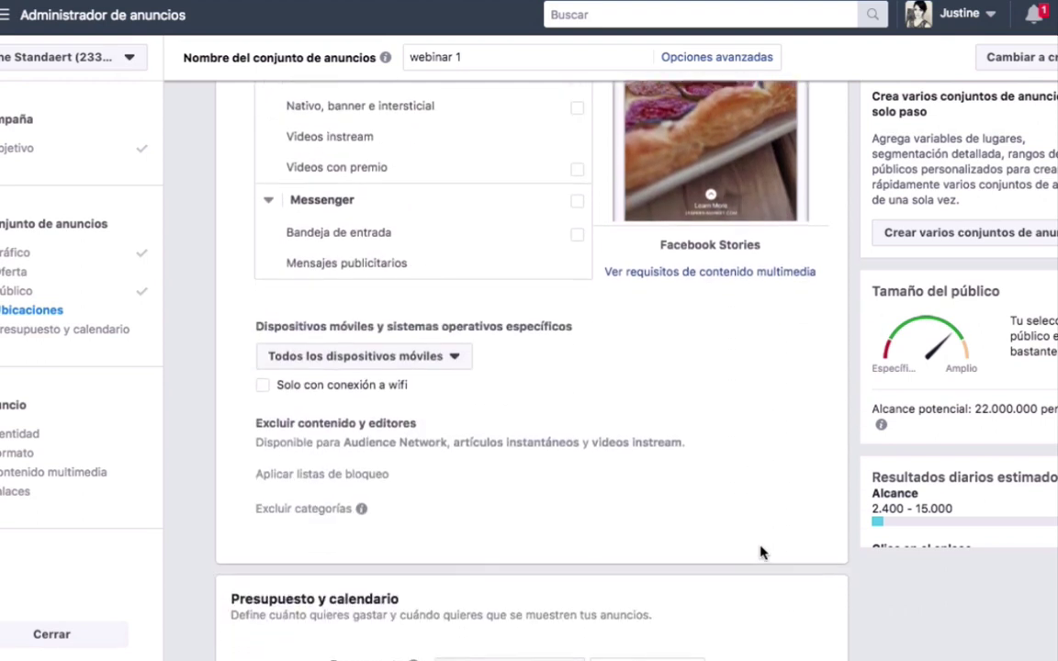
left_click(612, 306)
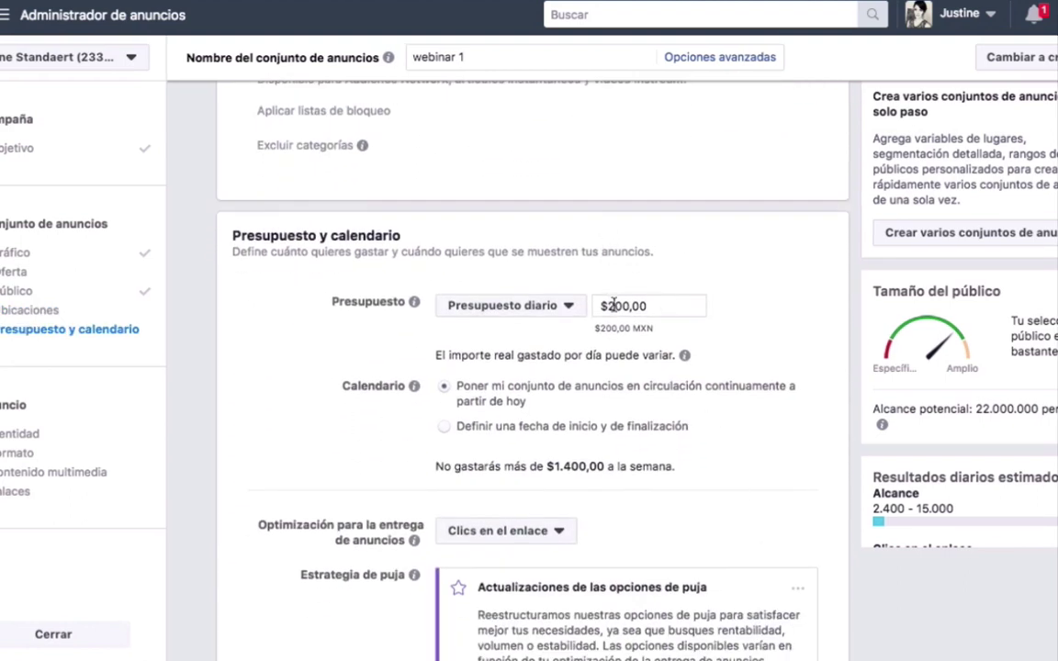
key("BackSpace")
type("1")
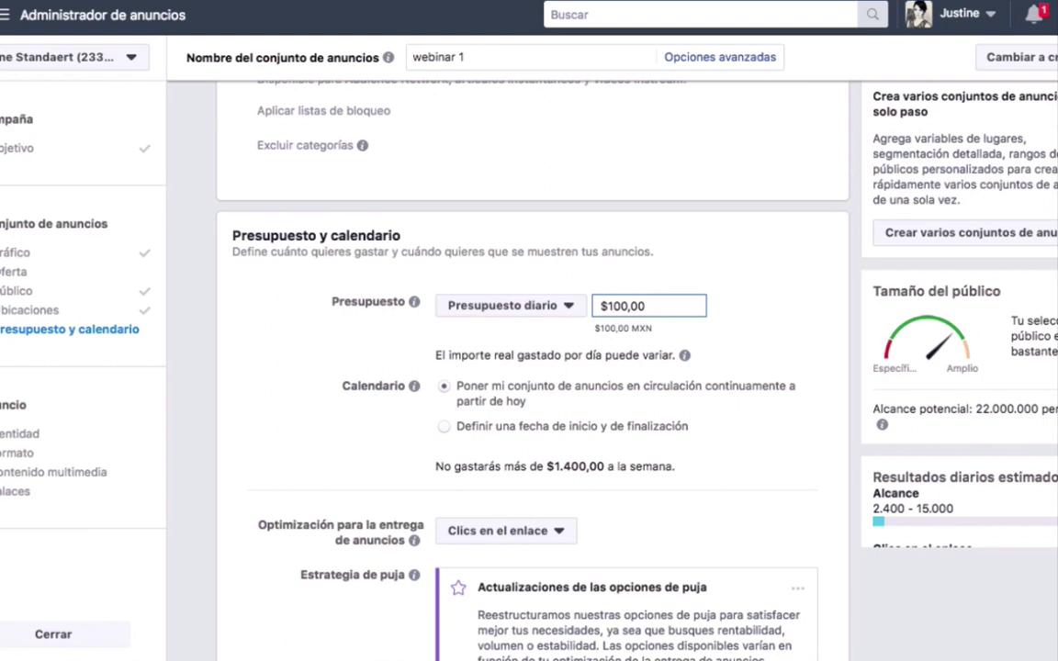
Give the ad set's schedule defined start and end dates, with the end date set to 24/9/2018
left_click(444, 429)
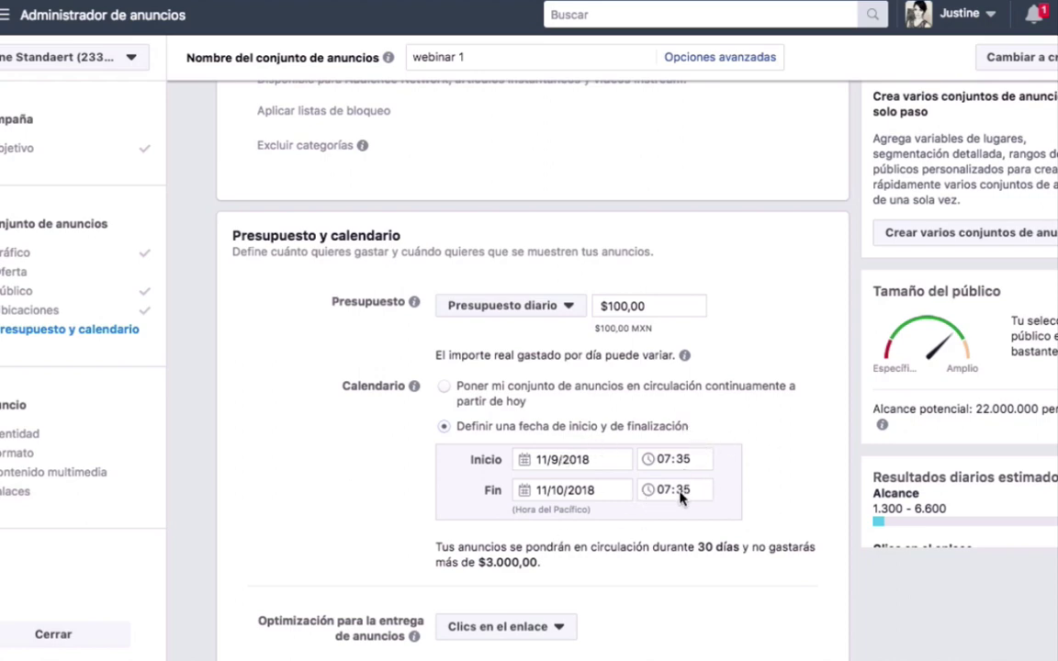
left_click(565, 489)
left_click(529, 240)
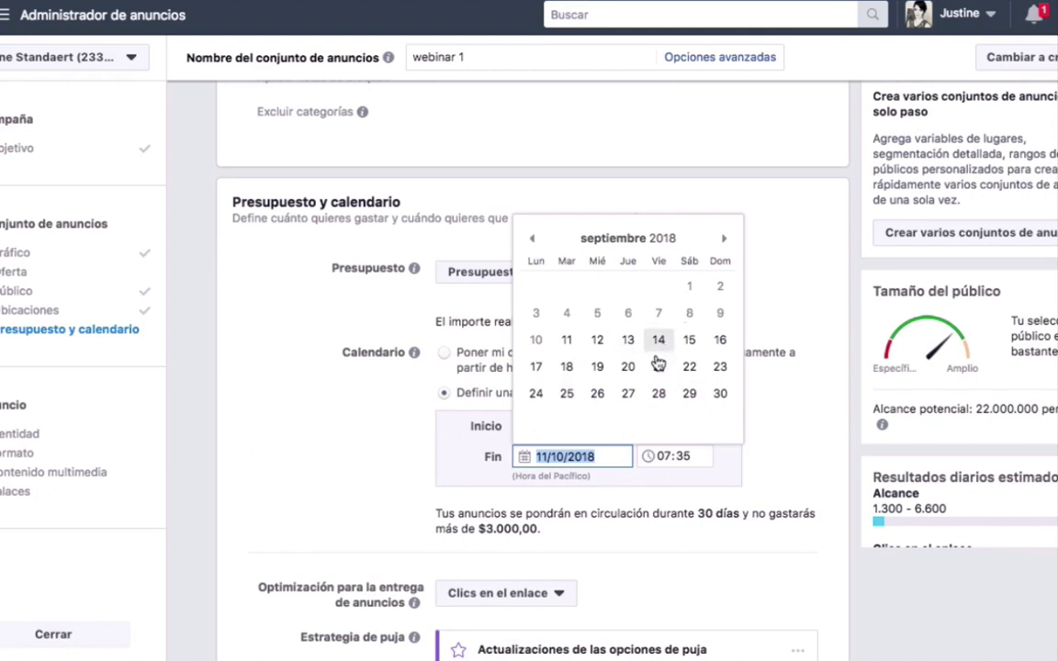
left_click(536, 395)
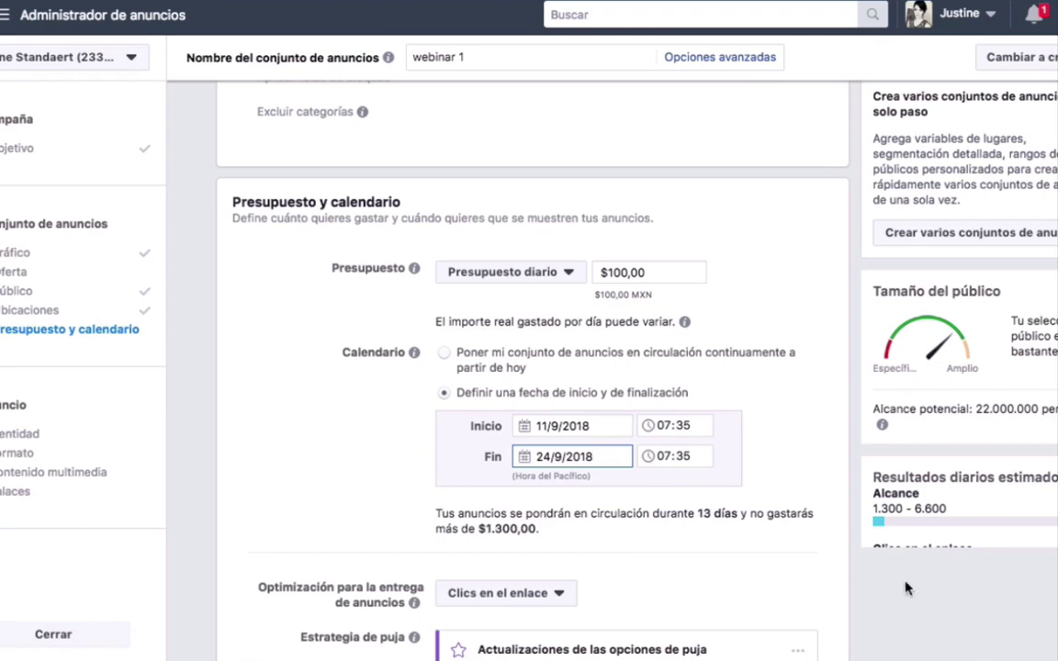
Accept the remaining budget and delivery settings, continue to the ad level and name the ad "webinar 1"
scroll(695, 561, "down", 1)
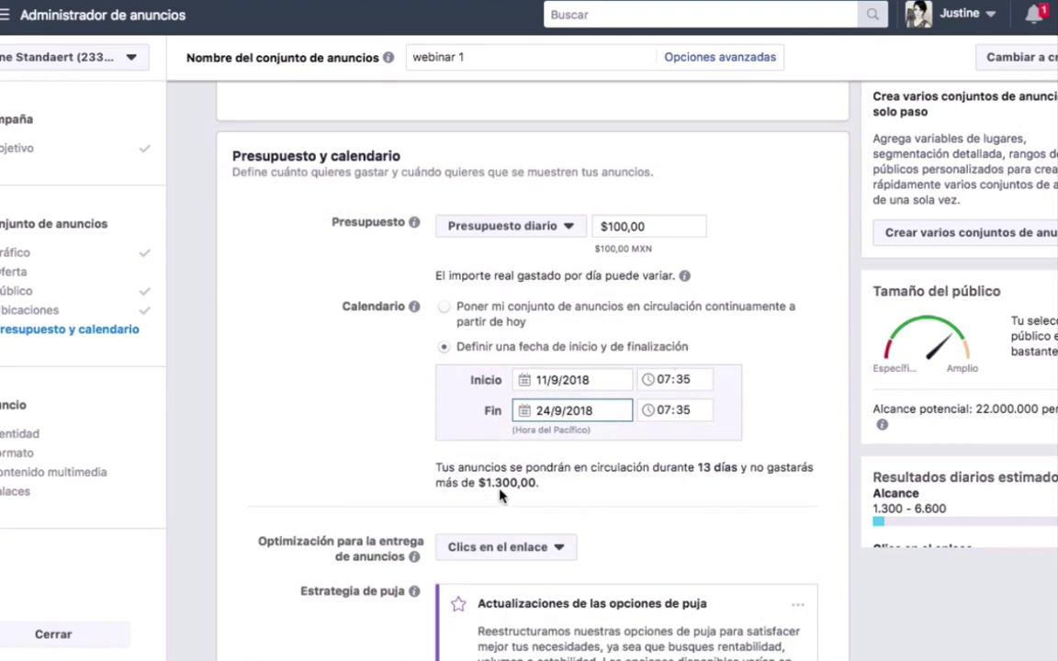
scroll(491, 586, "down", 5)
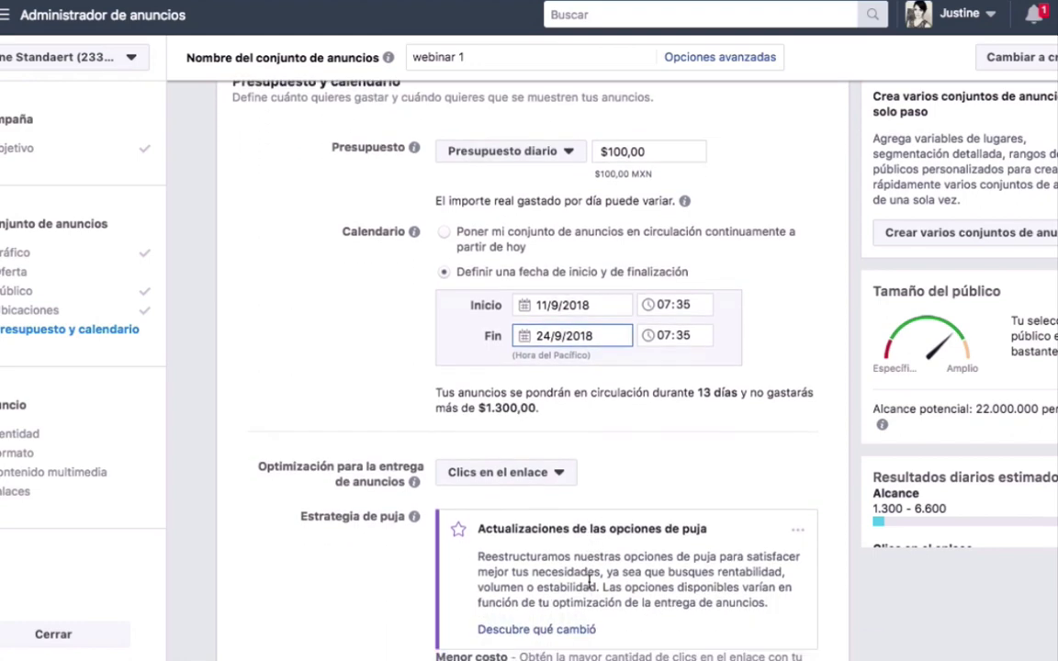
scroll(590, 588, "down", 3)
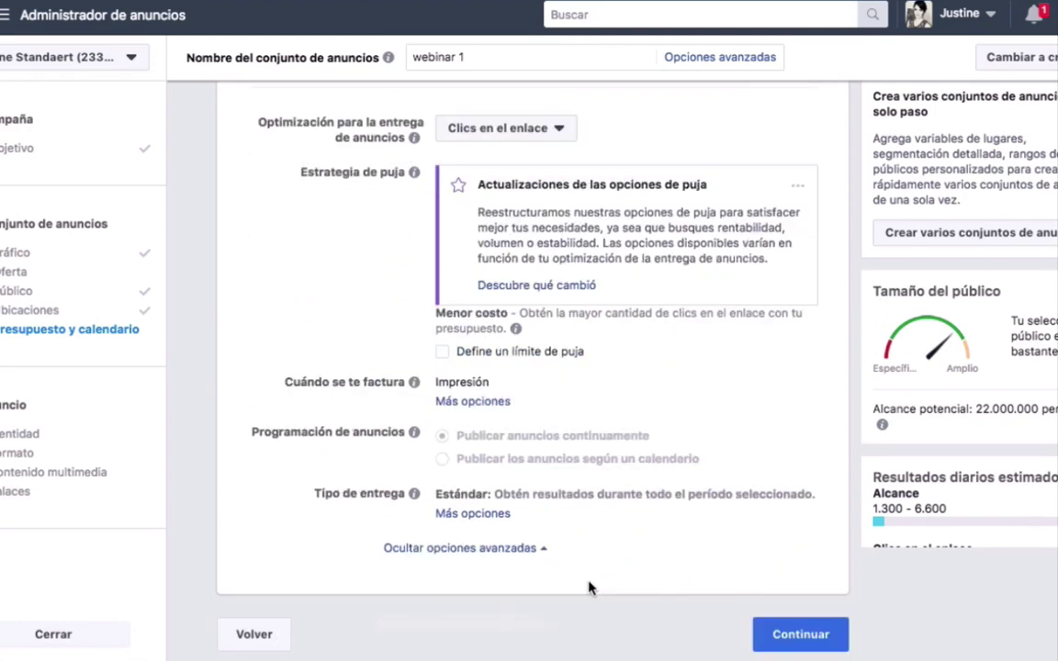
left_click(798, 632)
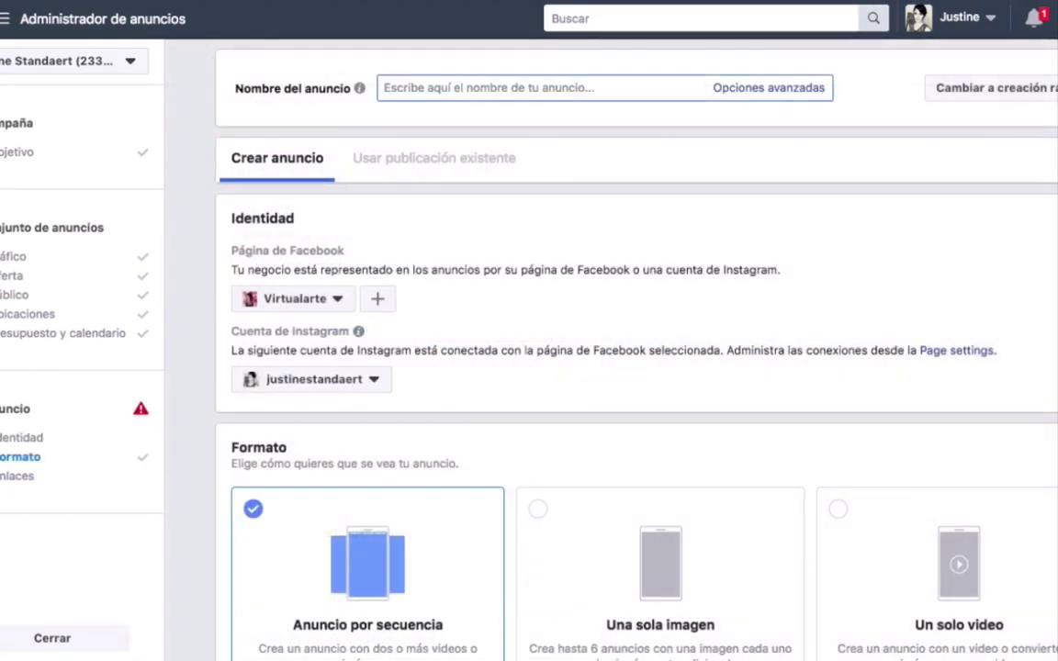
type("webina")
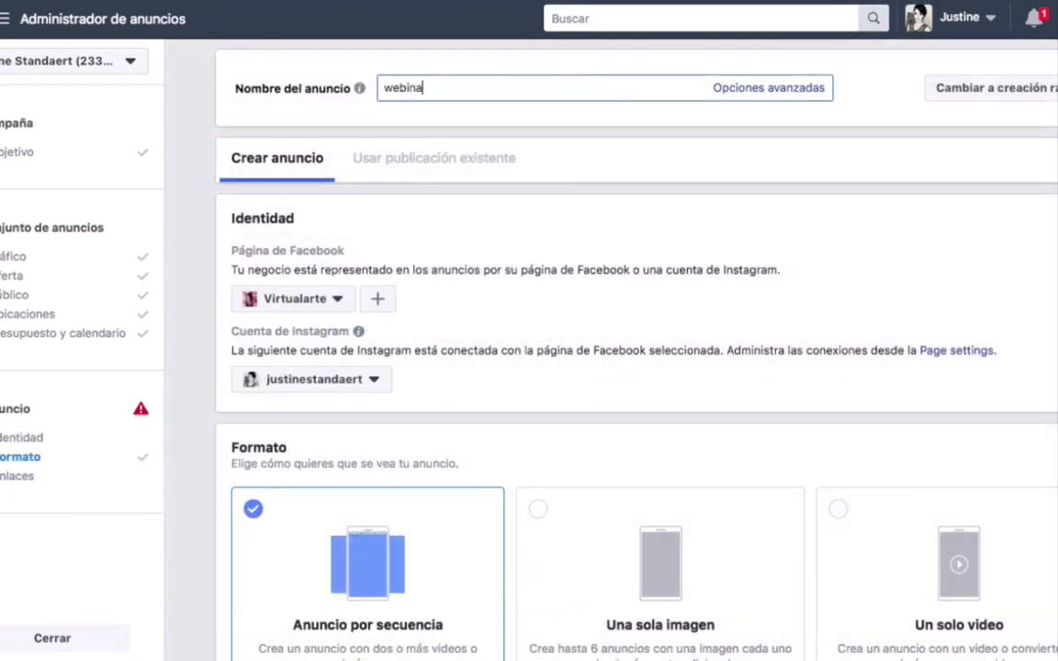
Choose "Una sola imagen" as the ad's format
scroll(625, 402, "down", 3)
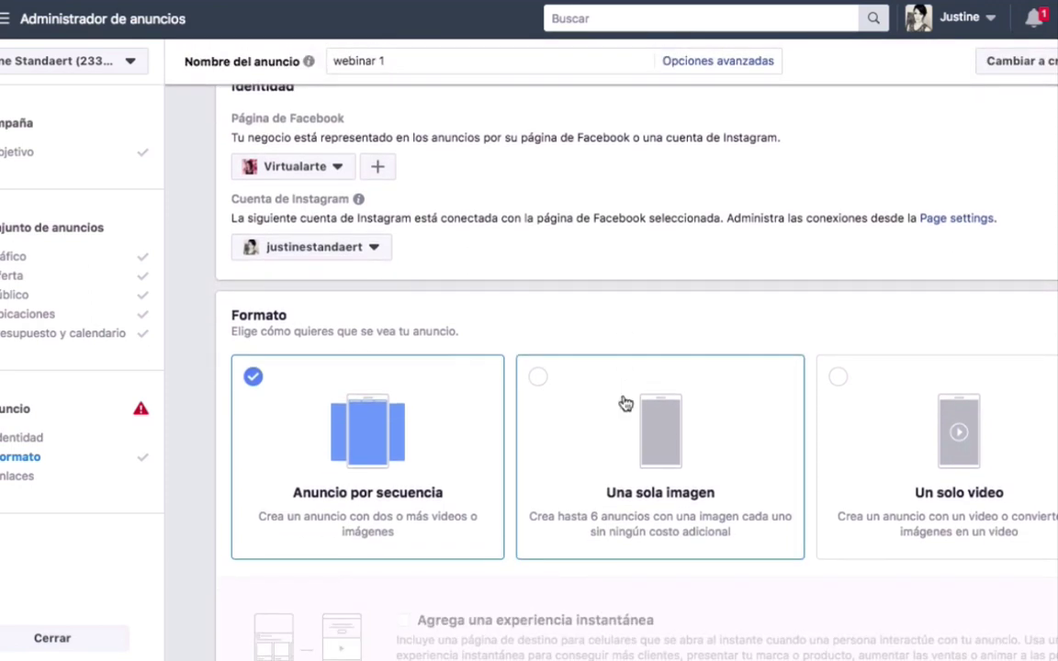
scroll(625, 402, "down", 2)
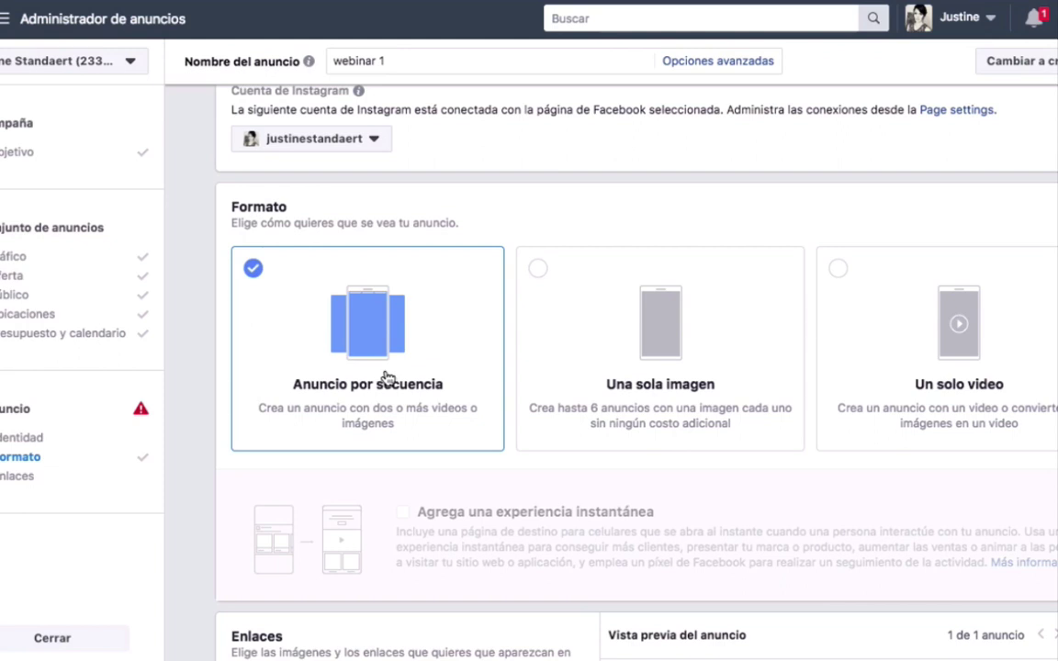
left_click(652, 397)
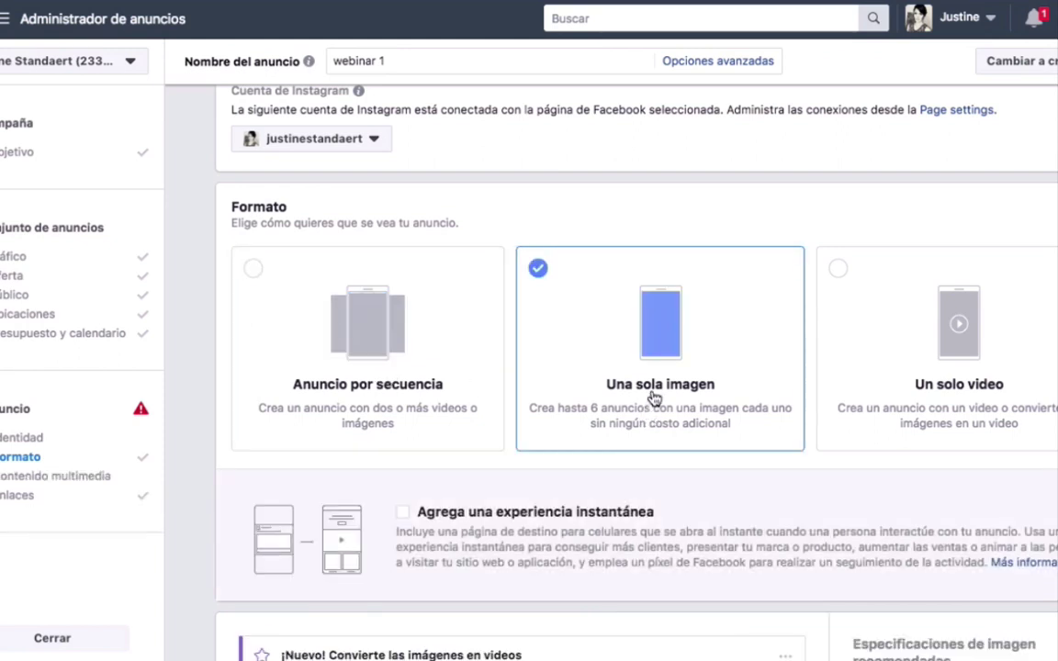
left_click(970, 434)
left_click(717, 293)
scroll(717, 292, "down", 3)
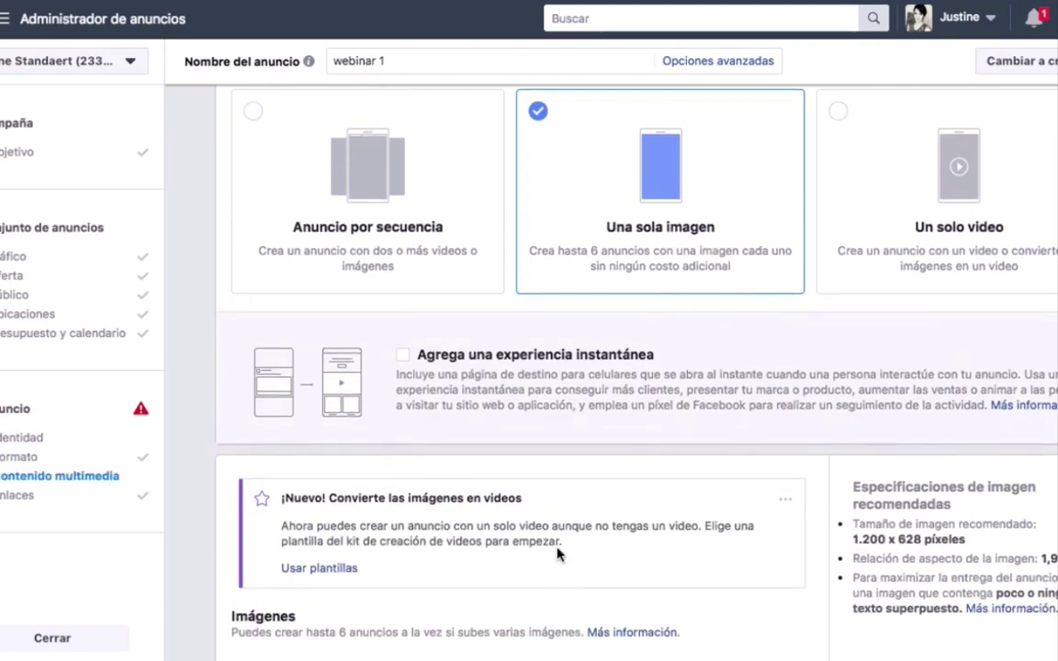
Add the 1080 × 1920 "¿Eres emprendedora?" image from the account's image library to the ad
scroll(586, 442, "down", 4)
scroll(385, 588, "down", 3)
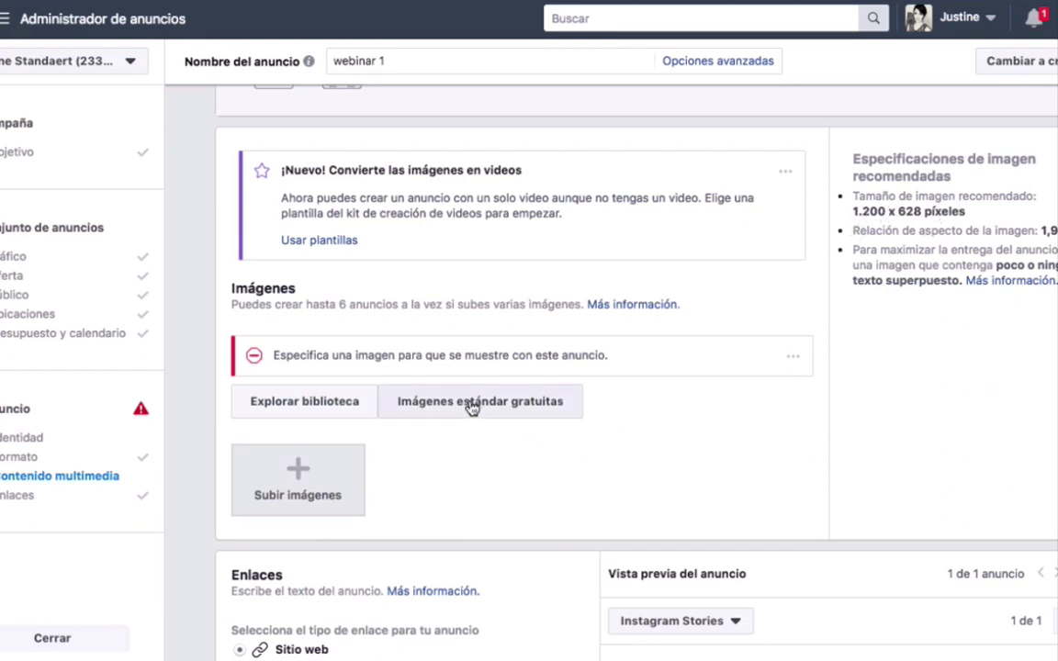
left_click(286, 404)
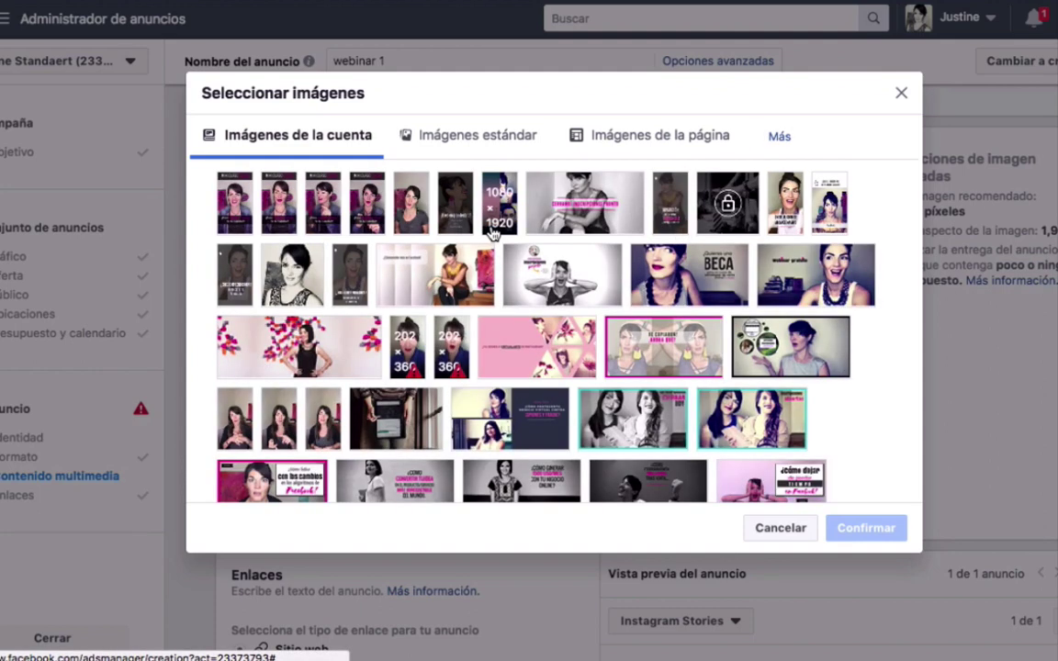
left_click(246, 284)
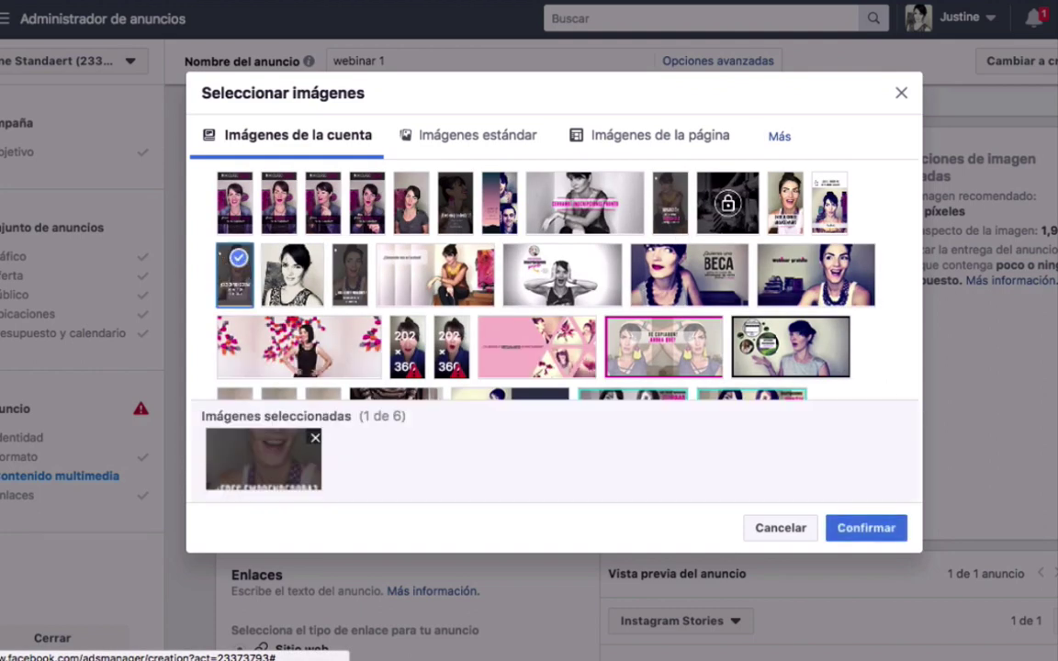
left_click(862, 529)
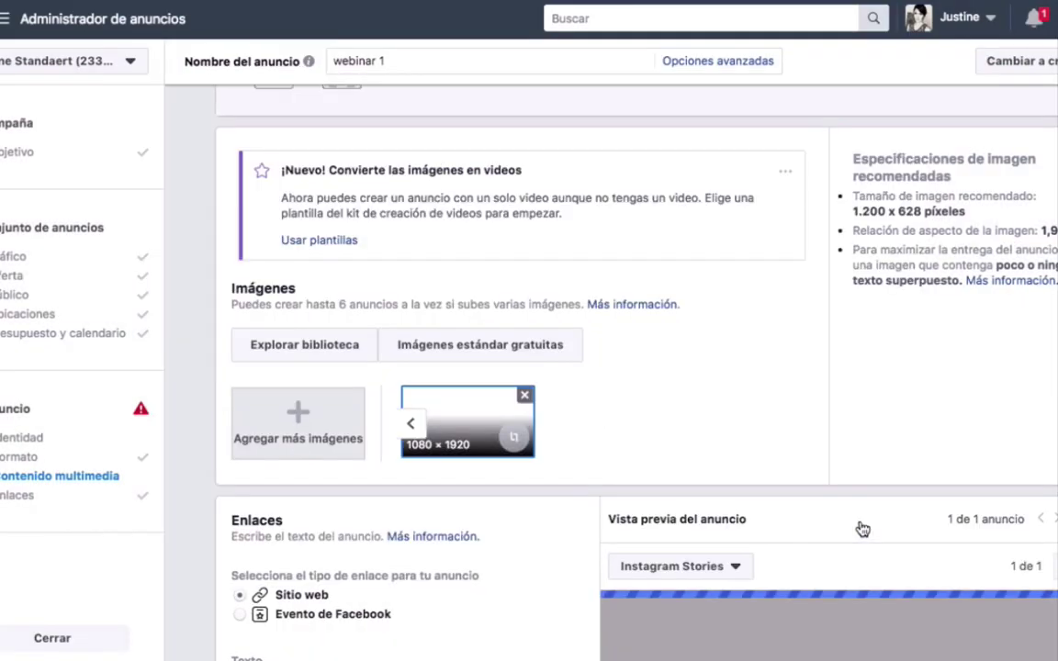
Review the free mini-course landing page and enter its address as the ad's destination URL
scroll(862, 529, "down", 3)
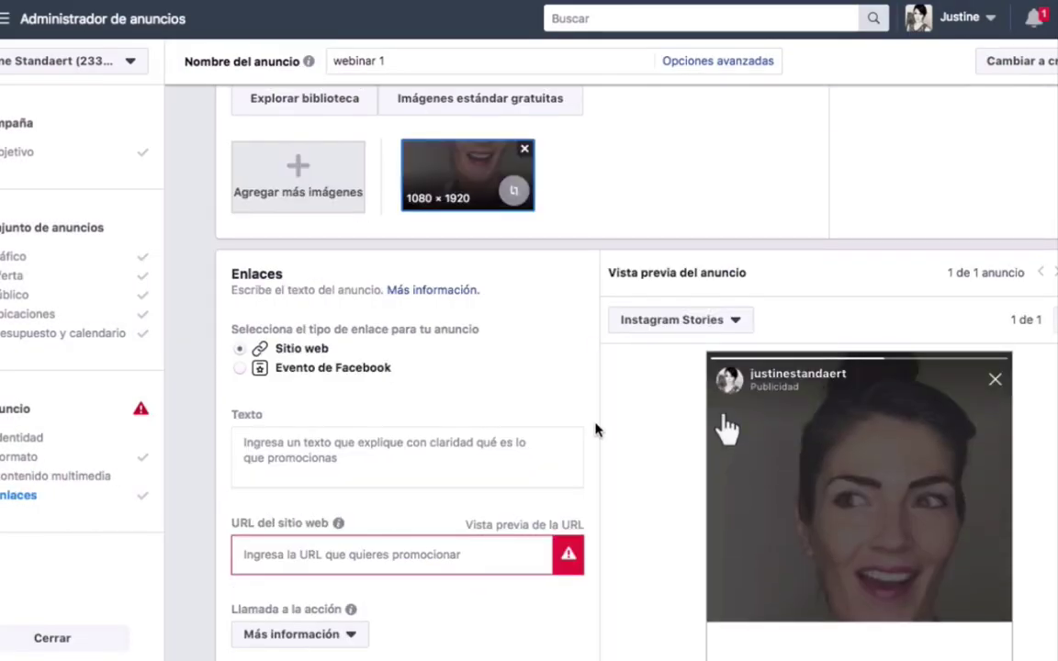
scroll(596, 428, "down", 3)
left_click(244, 533)
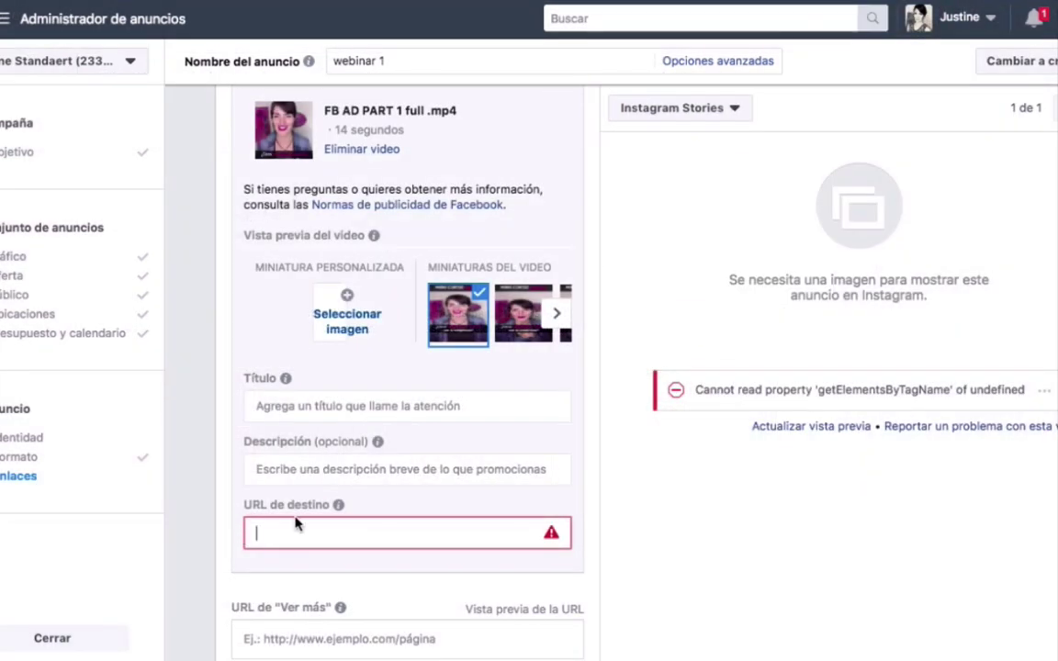
type("www.")
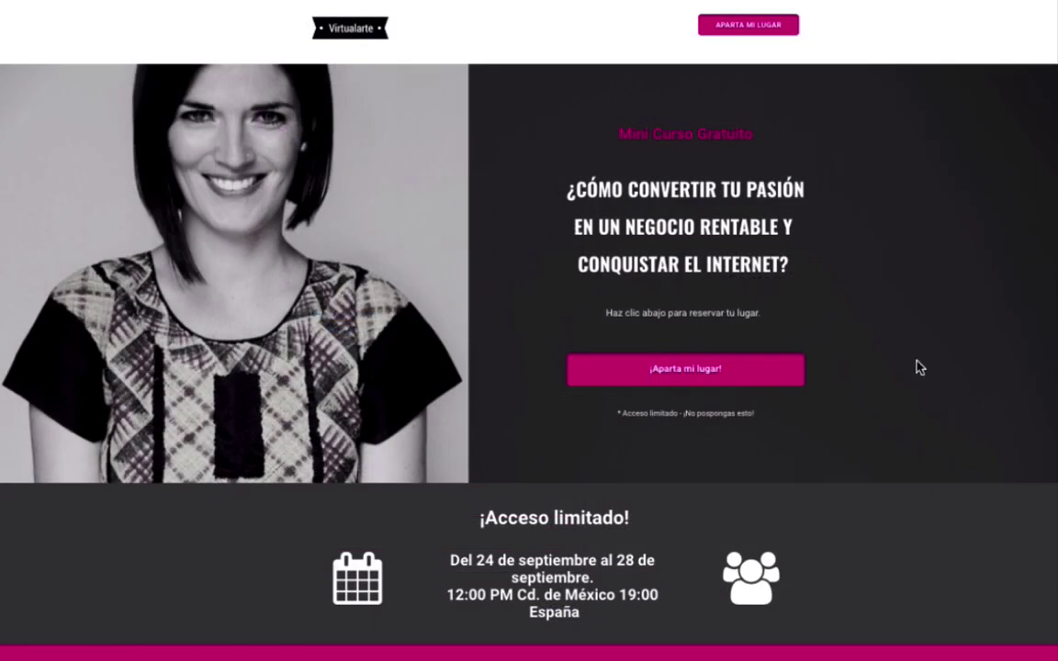
scroll(588, 431, "down", 10)
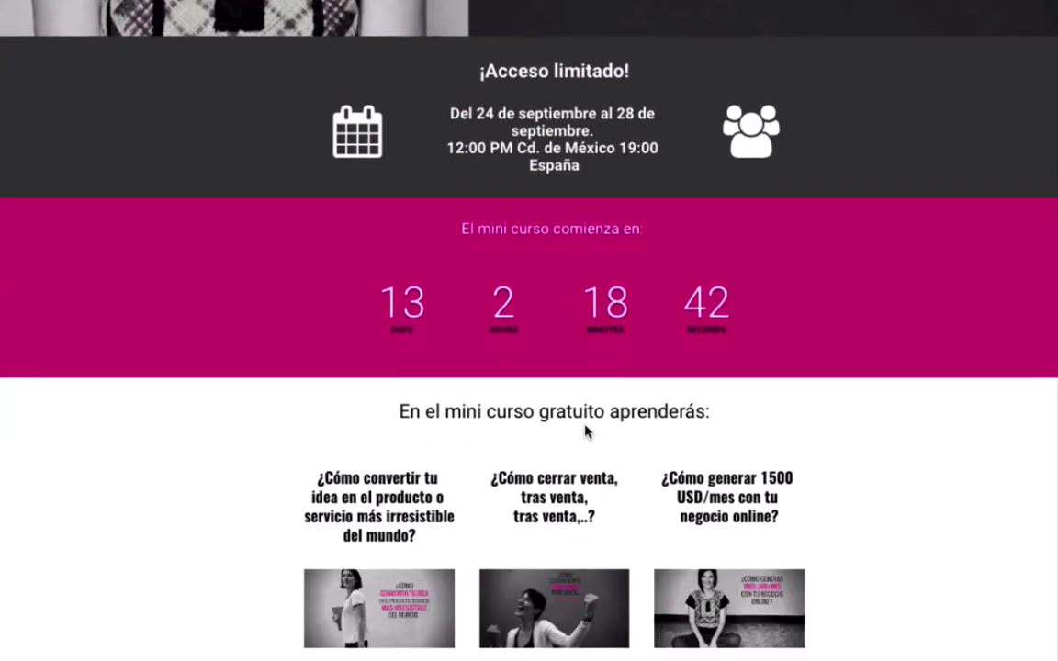
scroll(585, 432, "down", 10)
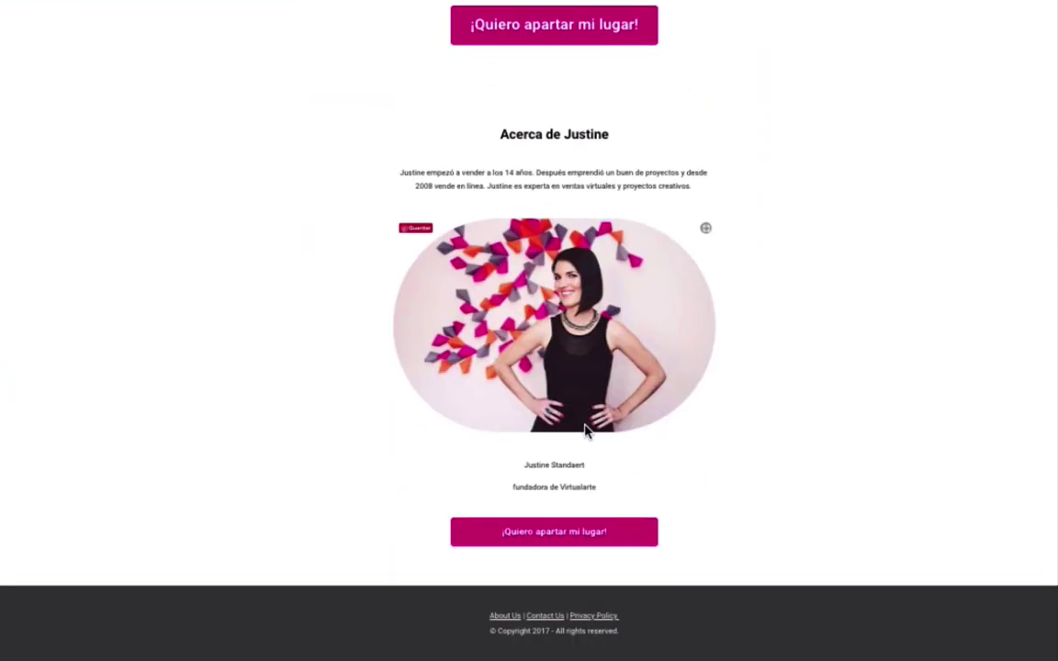
scroll(584, 431, "up", 10)
scroll(586, 430, "up", 10)
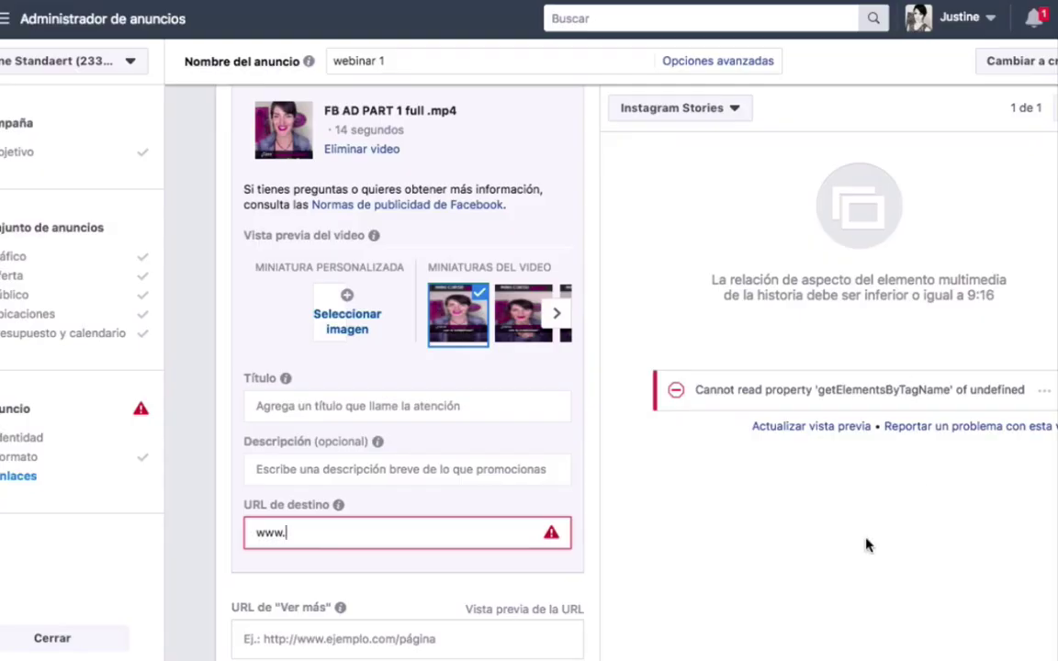
key("ctrl+a")
type("https://justine.lpages.co/mini/")
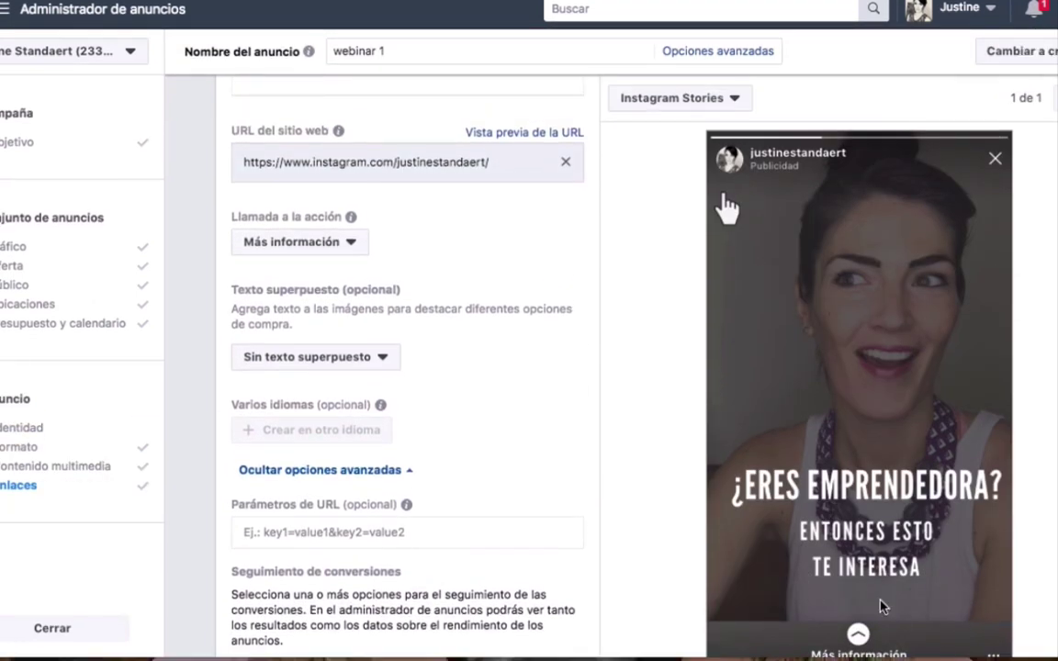
Examine the ad's available call-to-action options and its conversion tracking settings
scroll(853, 629, "down", 2)
scroll(406, 187, "up", 2)
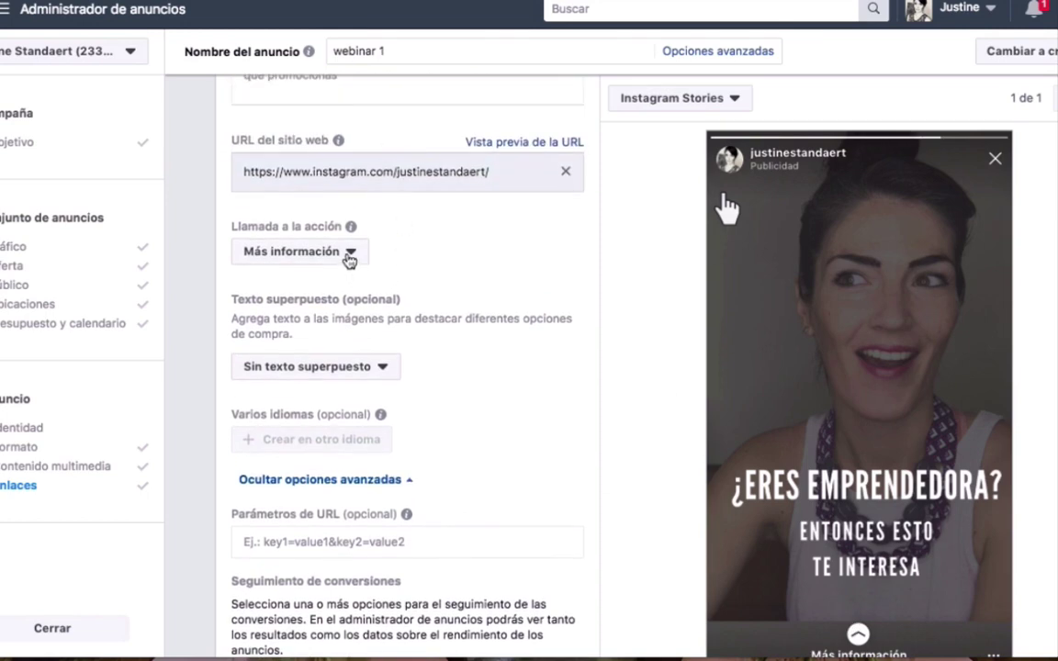
left_click(349, 255)
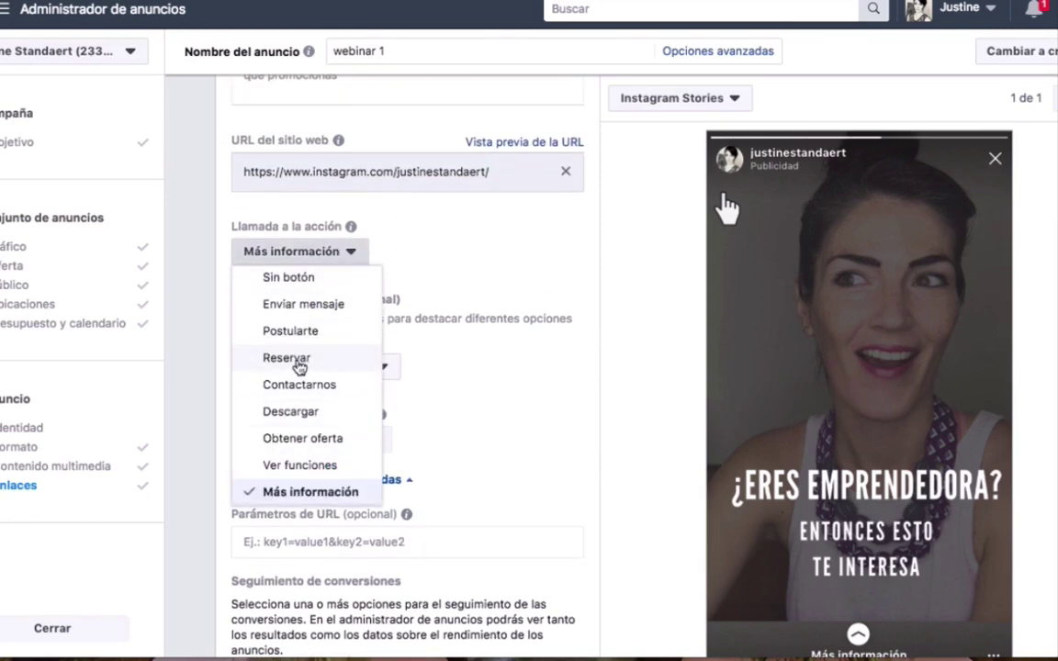
scroll(300, 368, "down", 3)
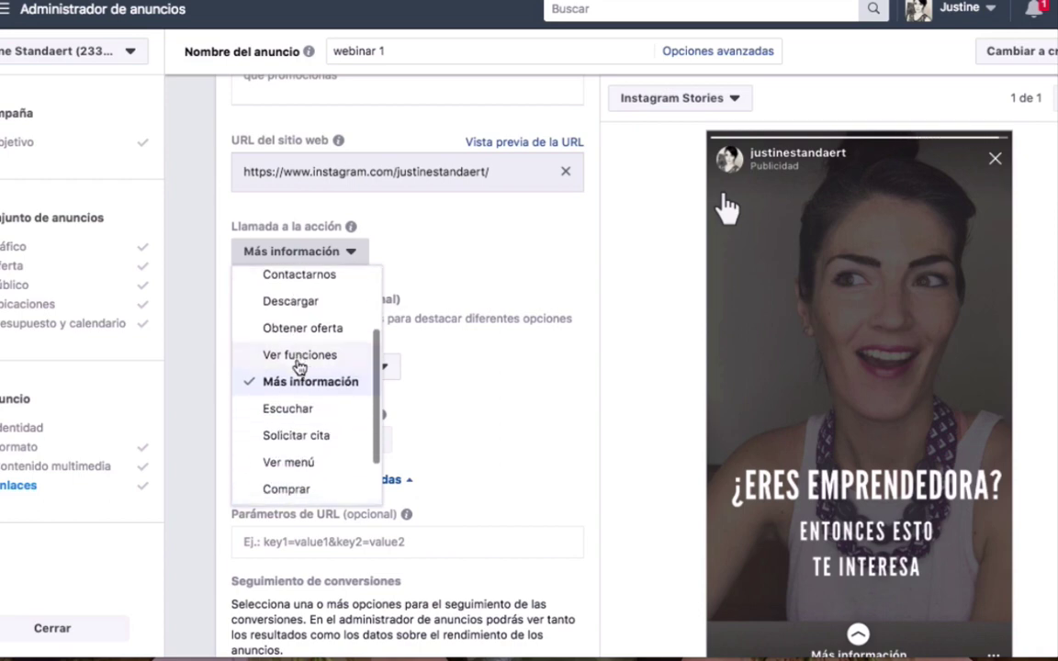
scroll(299, 368, "down", 1)
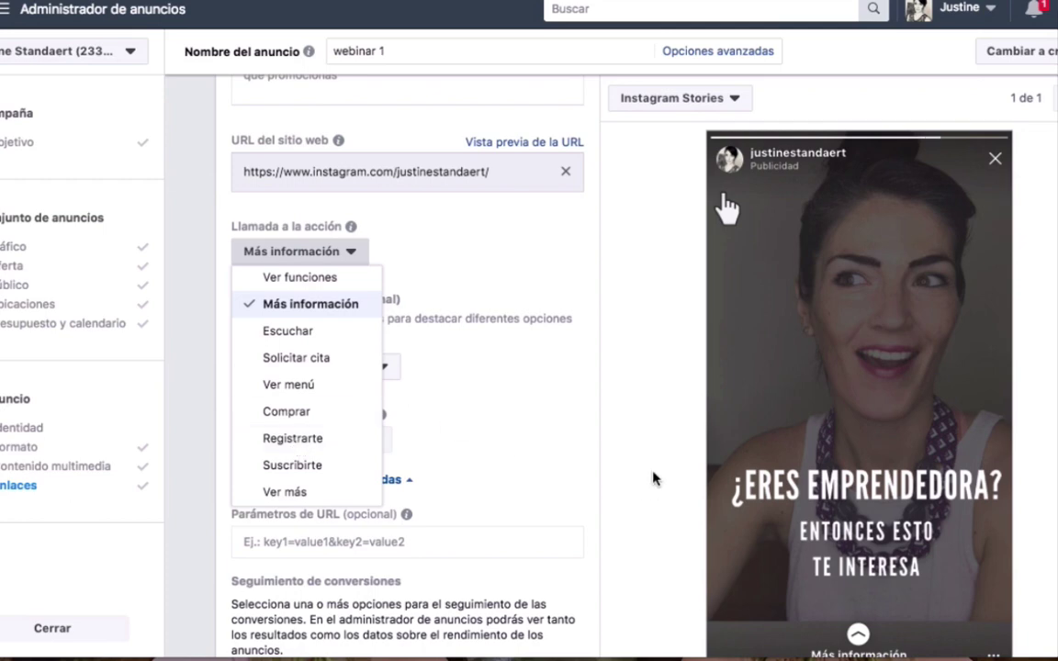
left_click(633, 449)
scroll(437, 526, "down", 2)
scroll(437, 527, "down", 4)
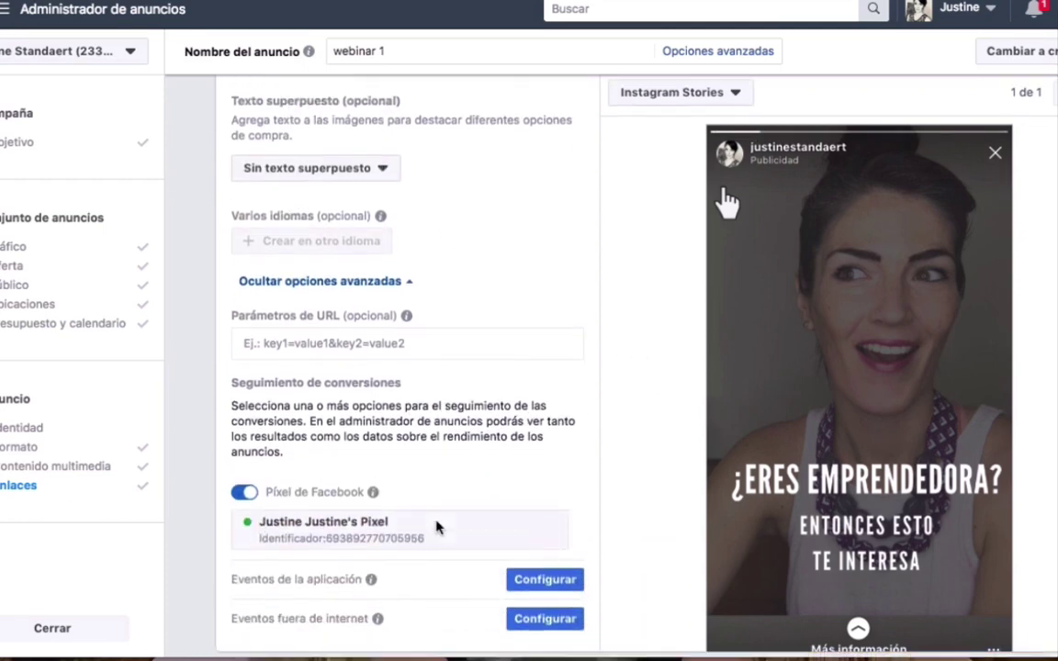